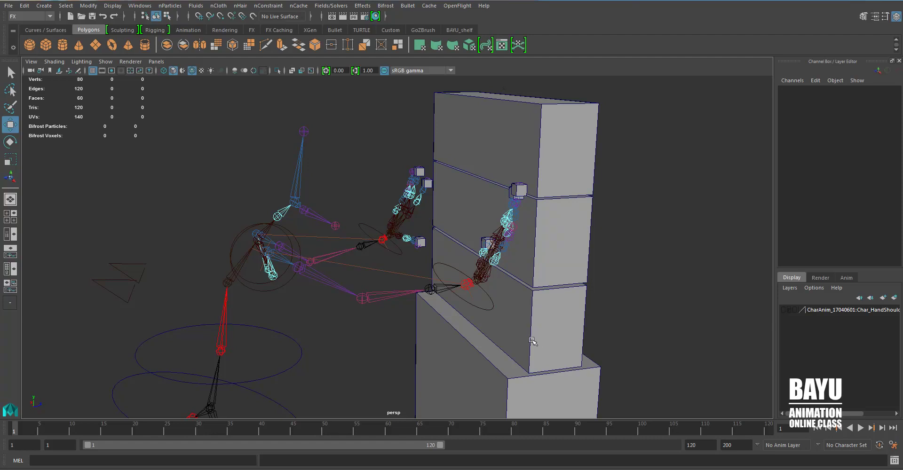
Step: Switch to wireframe and parent fingertip cube pCube8 under the hand controller
scroll(482, 296, "up", 4)
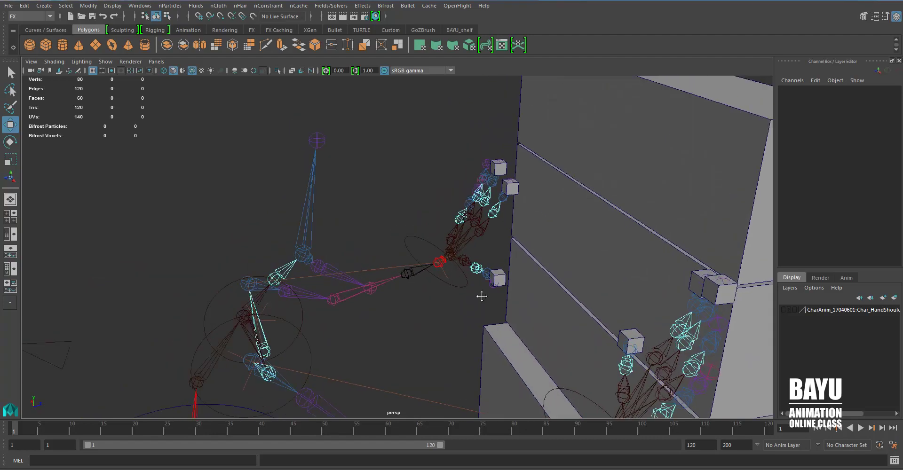
left_click_drag(481, 296, 556, 322, "alt")
scroll(556, 316, "up", 3)
scroll(626, 218, "up", 2)
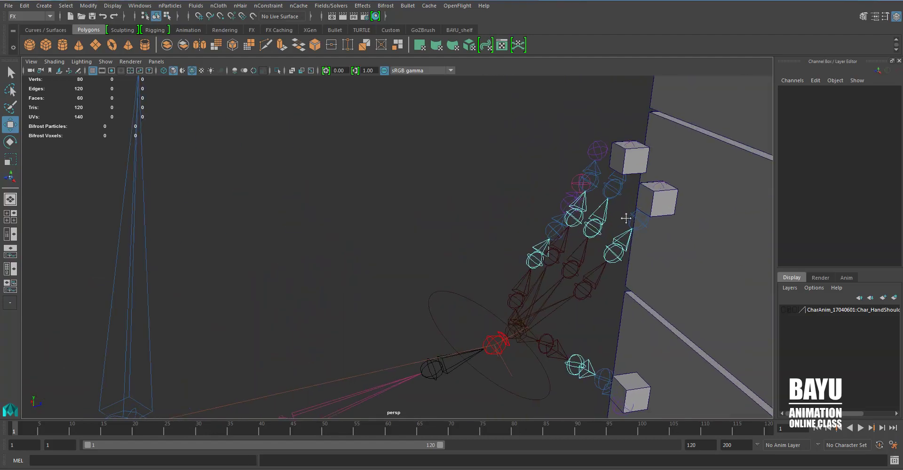
left_click_drag(626, 218, 565, 236, "alt")
left_click(583, 201)
left_click_drag(583, 200, 585, 253, "alt")
key("4")
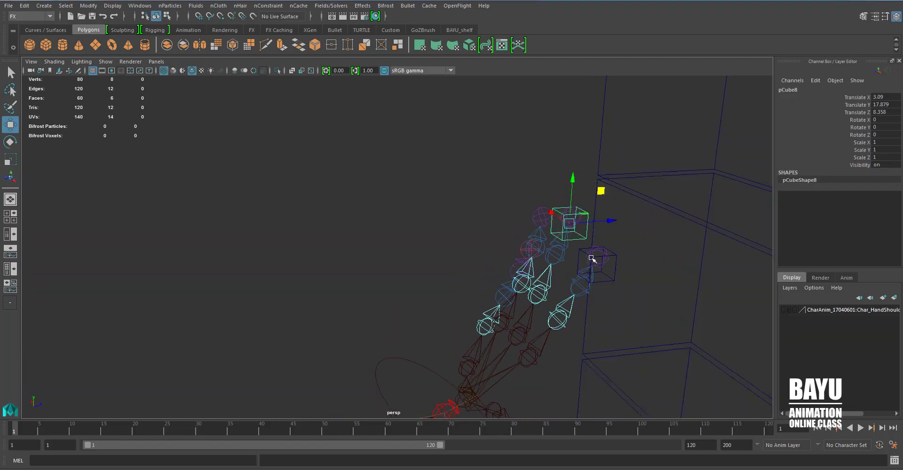
left_click_drag(665, 252, 568, 207, "alt")
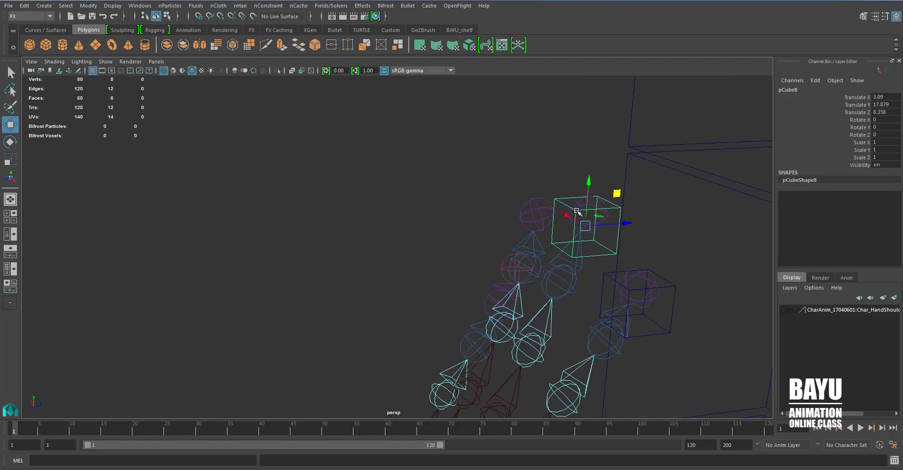
mouse_move(604, 295)
left_mouse_down("alt")
mouse_move(670, 248)
mouse_move(606, 196)
left_mouse_up("alt")
left_click(620, 190)
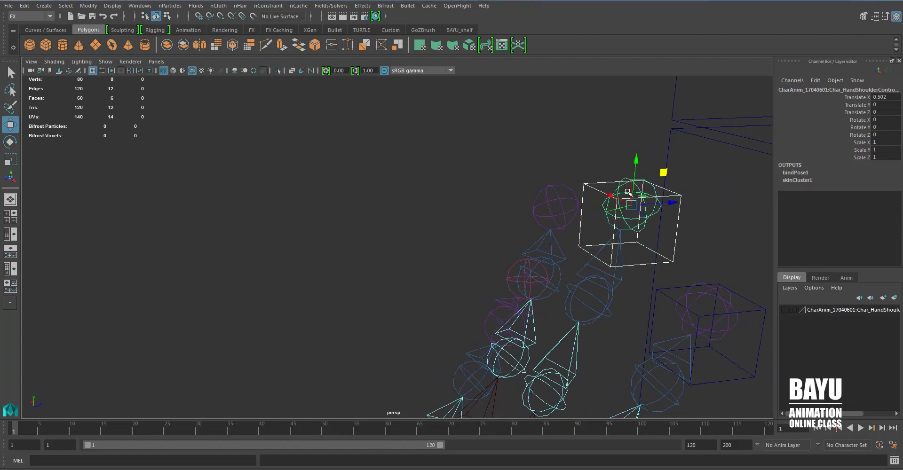
left_click(628, 192)
Step: Parent pCube7 under the hand controller, then select pCube10 on the other hand
left_click_drag(668, 277, 631, 276, "alt")
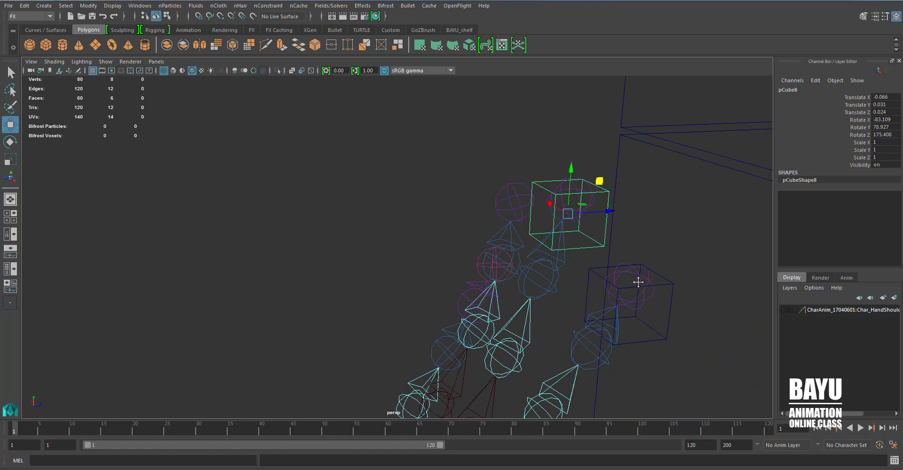
left_click(667, 279)
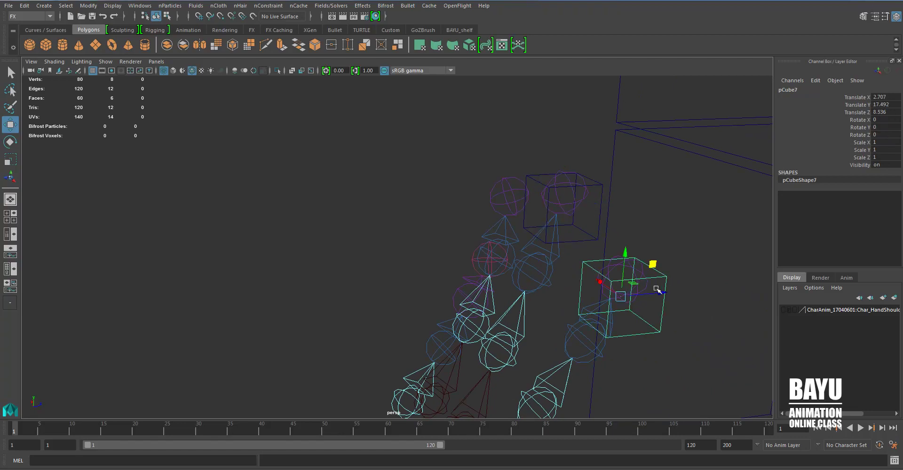
left_click(612, 272)
left_click(24, 6)
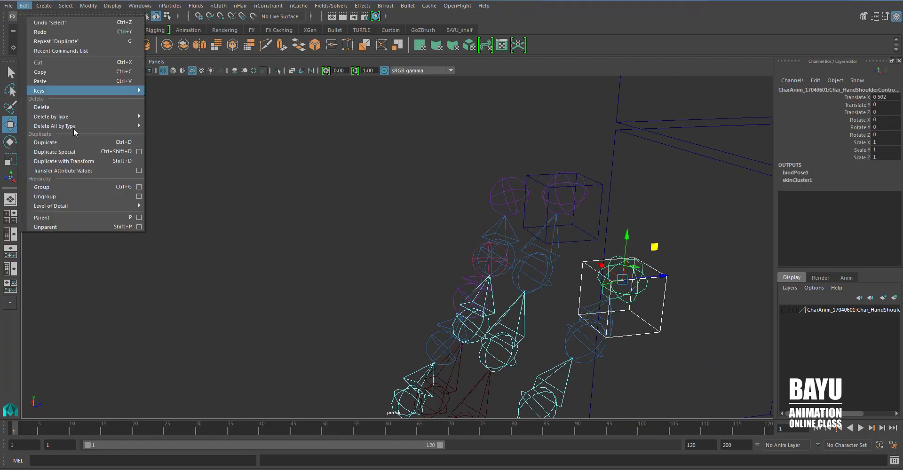
left_click(55, 222)
mouse_move(493, 338)
left_mouse_down("alt")
mouse_move(637, 365)
mouse_move(611, 105)
mouse_move(552, 387)
mouse_move(513, 310)
left_mouse_up("alt")
left_click(512, 310)
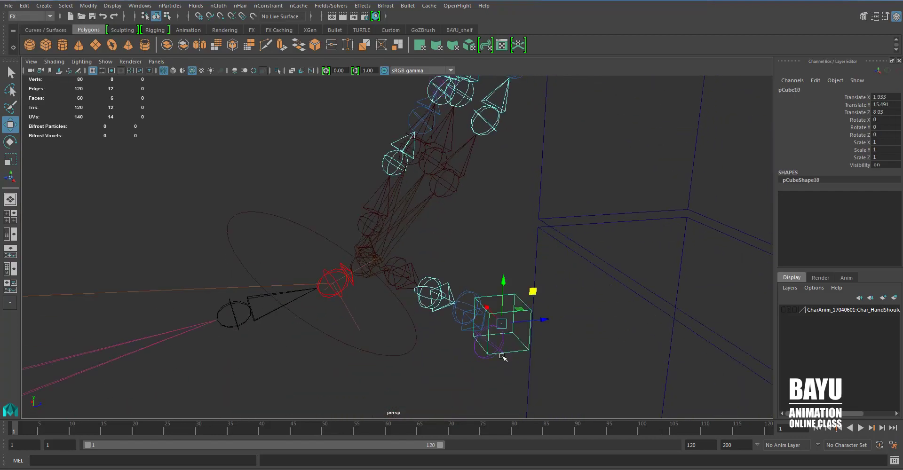
Step: Parent fingertip cubes pCube10 and pCube6 under their hand controllers
left_click(476, 355)
left_click(24, 6)
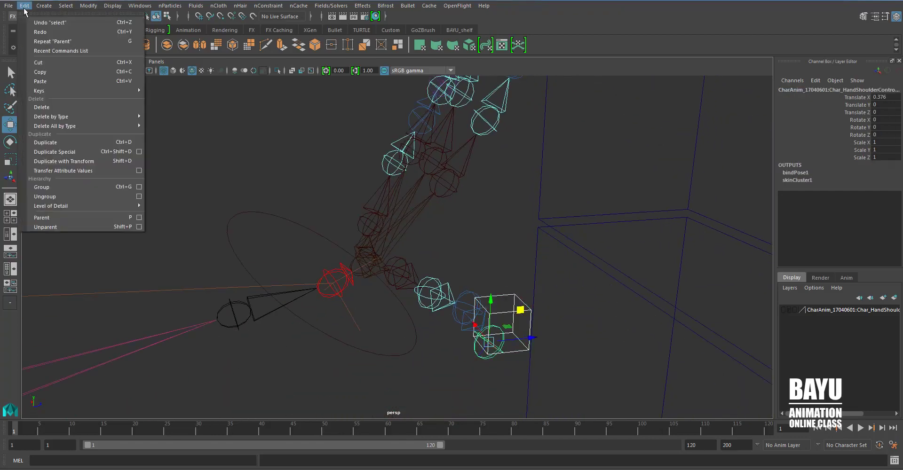
left_click(56, 217)
mouse_move(461, 334)
left_mouse_down("alt")
mouse_move(504, 317)
mouse_move(539, 323)
mouse_move(604, 289)
left_mouse_up("alt")
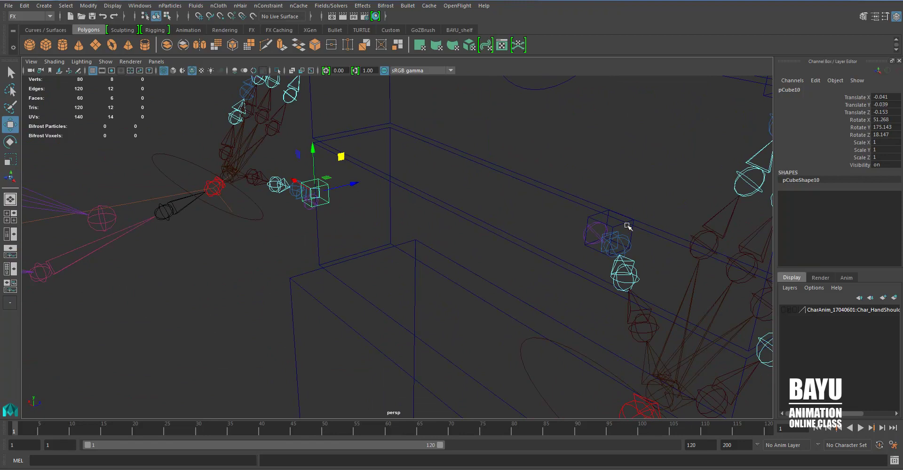
left_click(608, 234)
left_click(614, 248)
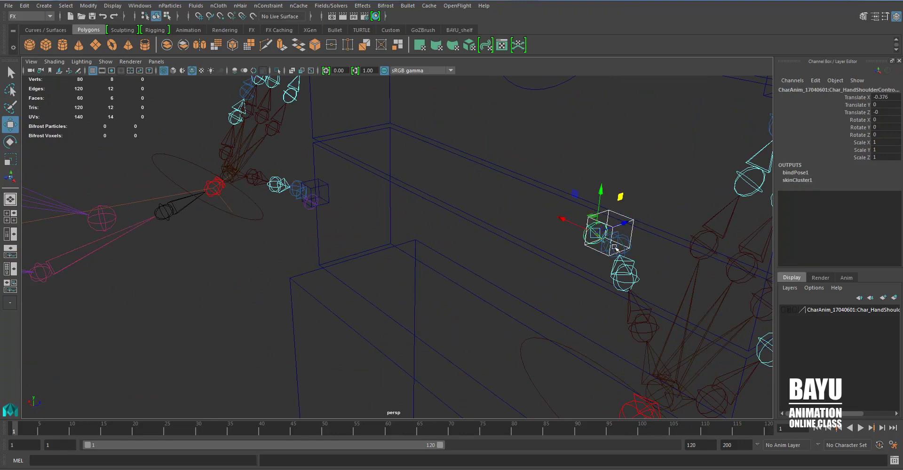
left_click(623, 250)
Step: Parent fingertip cubes pCube5 and pCube9 under their hand controllers
mouse_move(672, 278)
left_mouse_down("alt")
mouse_move(671, 242)
mouse_move(613, 207)
mouse_move(611, 278)
mouse_move(689, 286)
mouse_move(524, 269)
mouse_move(560, 253)
left_mouse_up("alt")
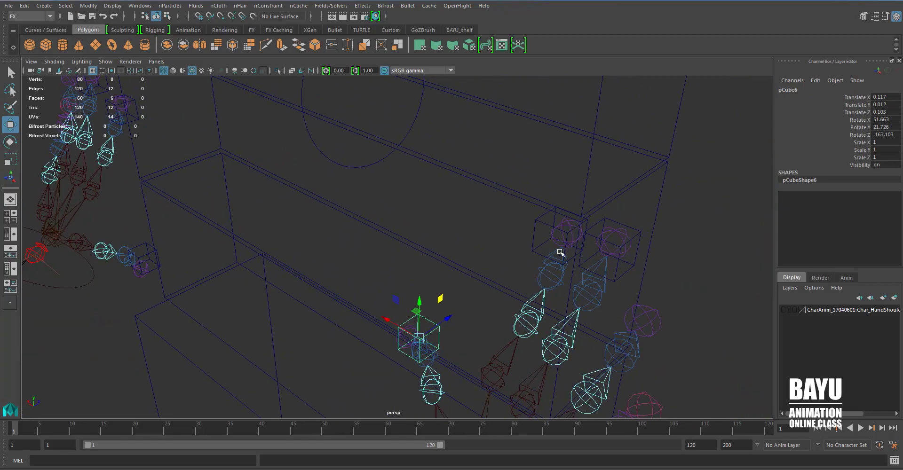
left_click(535, 240)
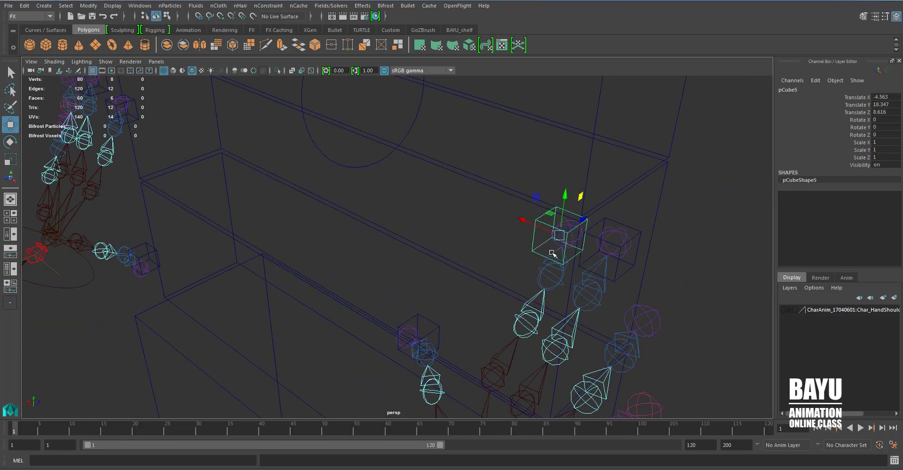
left_click(576, 240)
left_click(24, 6)
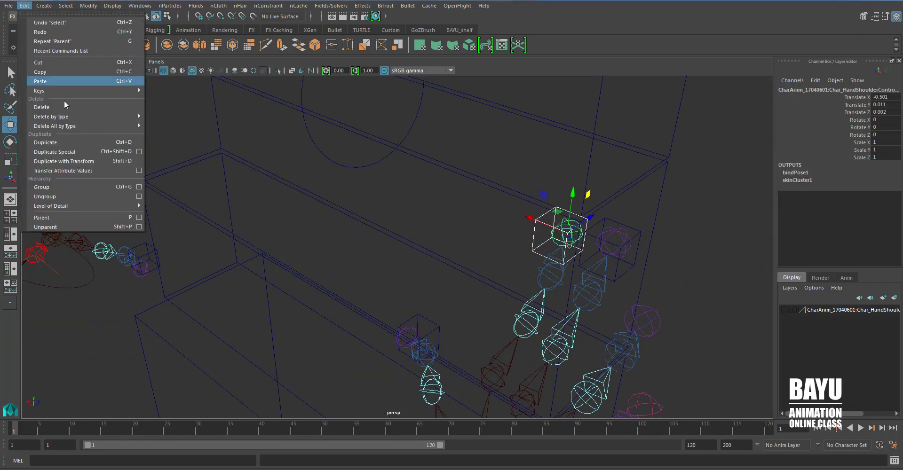
left_click(72, 218)
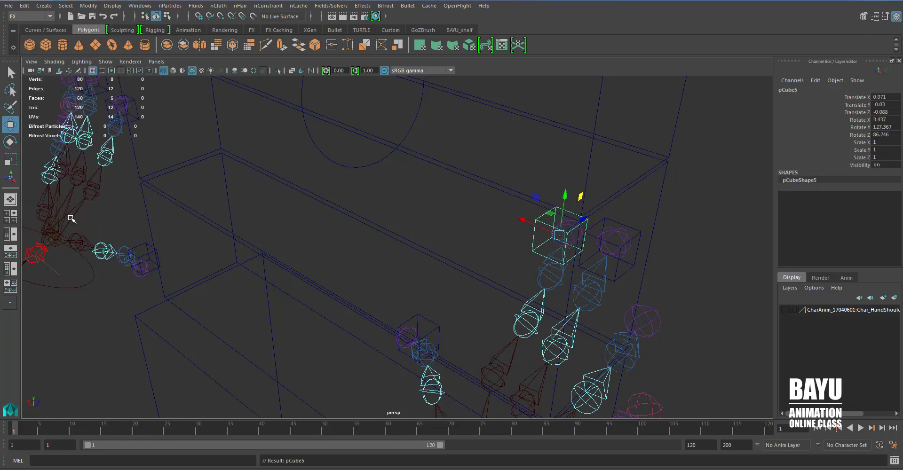
left_click(631, 239)
left_click(619, 238, "shift")
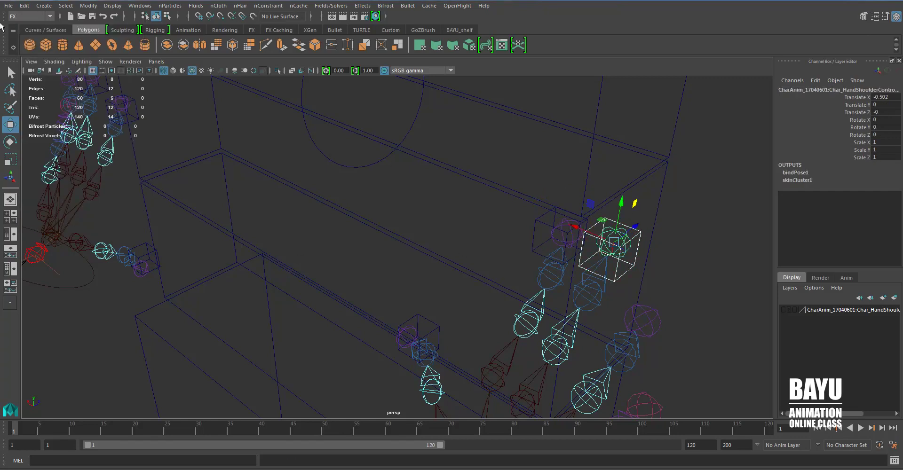
left_click(24, 6)
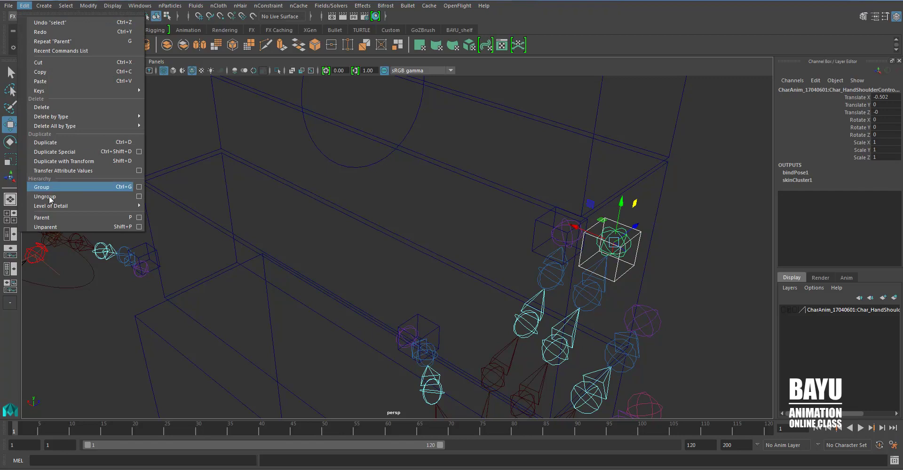
left_click(47, 218)
left_click_drag(217, 273, 729, 344, "alt")
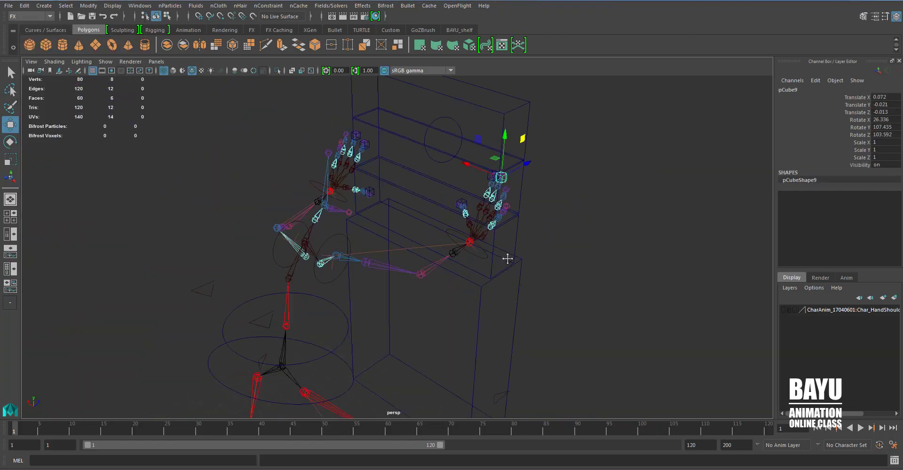
Step: Show the character mesh layer shaded and nudge the body so the palms press the boxes
left_click(783, 310)
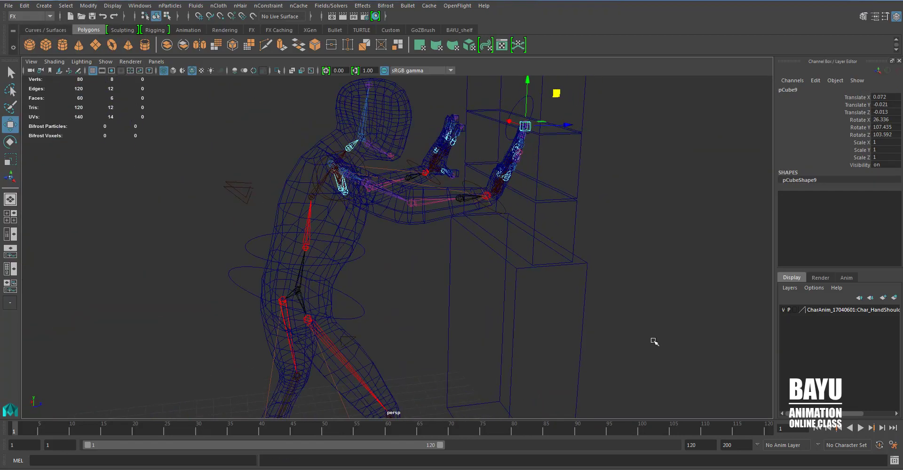
middle_click_drag(652, 344, 475, 305, "alt")
left_click(335, 276)
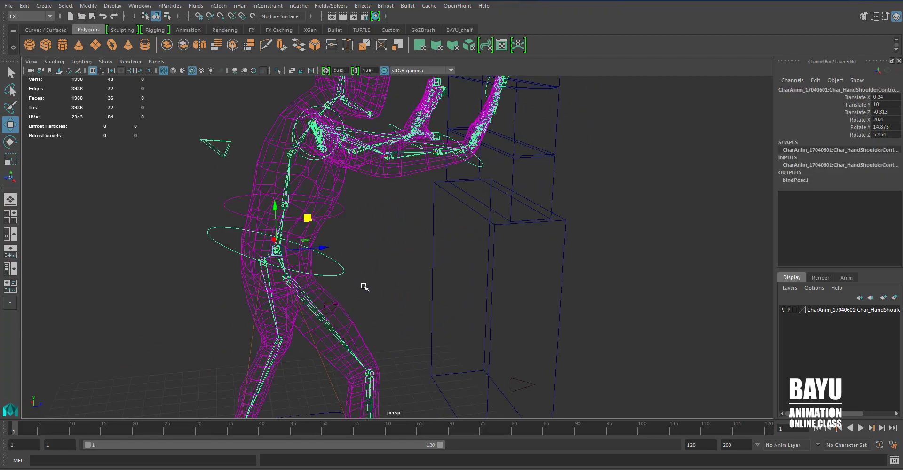
key("5")
mouse_move(350, 258)
left_mouse_down("alt")
mouse_move(363, 317)
mouse_move(353, 322)
left_mouse_up("alt")
mouse_move(328, 286)
left_mouse_down()
mouse_move(343, 283)
mouse_move(317, 282)
mouse_move(334, 278)
left_mouse_up()
Step: Deselect the character and switch to the Outliner/Persp layout
mouse_move(498, 299)
left_mouse_down("alt")
mouse_move(445, 345)
mouse_move(428, 167)
mouse_move(462, 348)
mouse_move(273, 241)
left_mouse_up("alt")
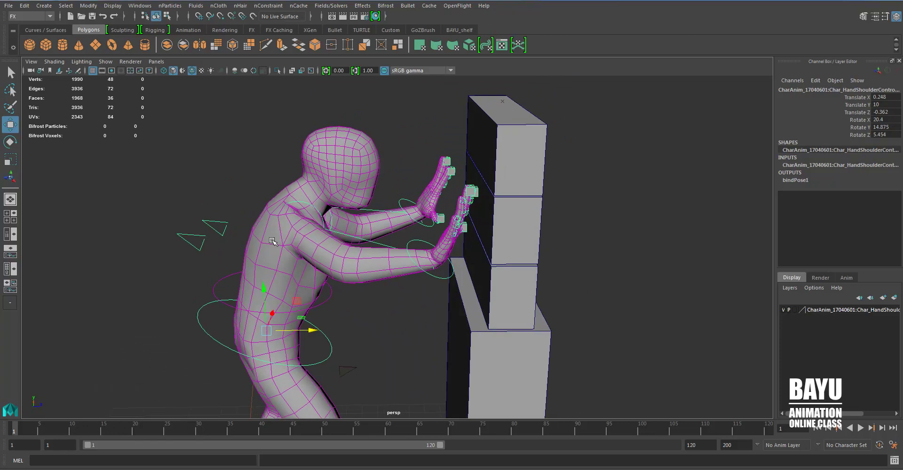
left_click(91, 211)
left_click(11, 235)
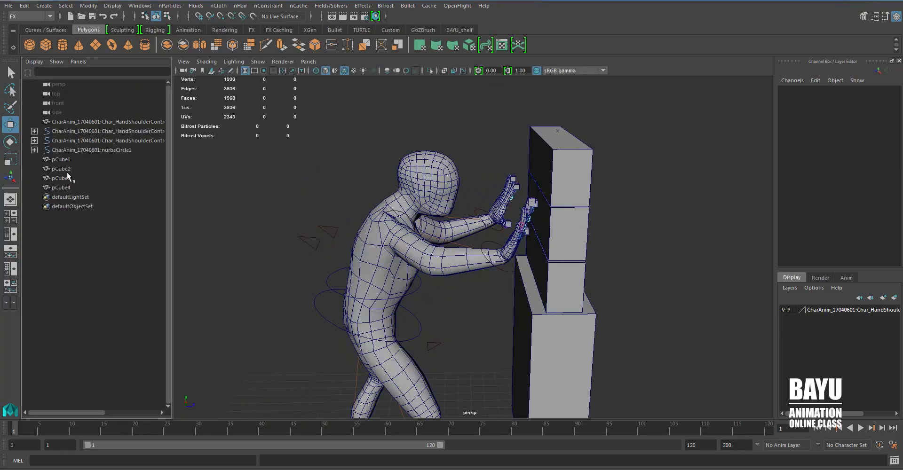
Step: Expand the hand controller and nurbsCircle1 hierarchies in the Outliner
left_click(61, 188)
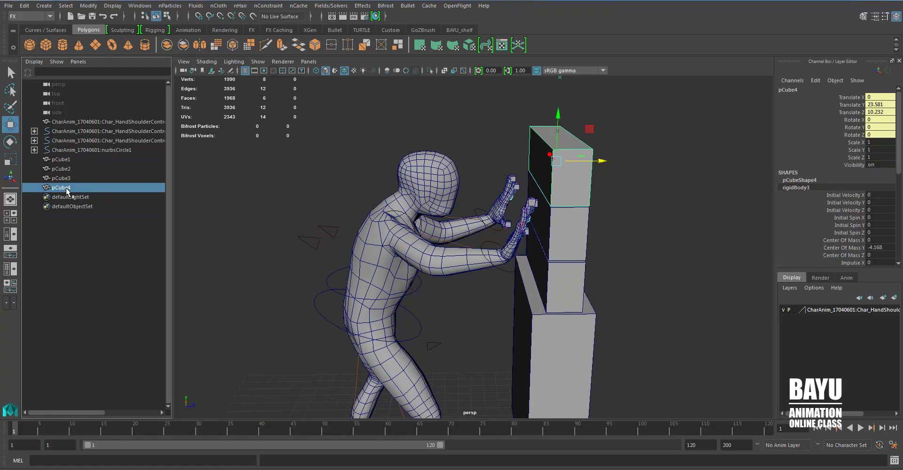
left_click(34, 150)
left_click(34, 140)
left_click(34, 131)
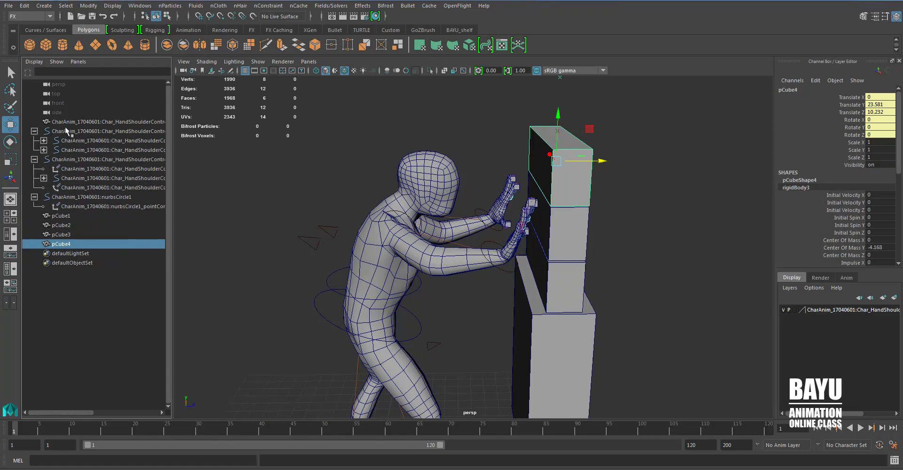
Step: Select the hand control and add fingertip cubes pCube7 and pCube10 to the selection
left_click_drag(488, 180, 555, 264, "alt")
left_click(611, 264)
scroll(555, 274, "up", 5)
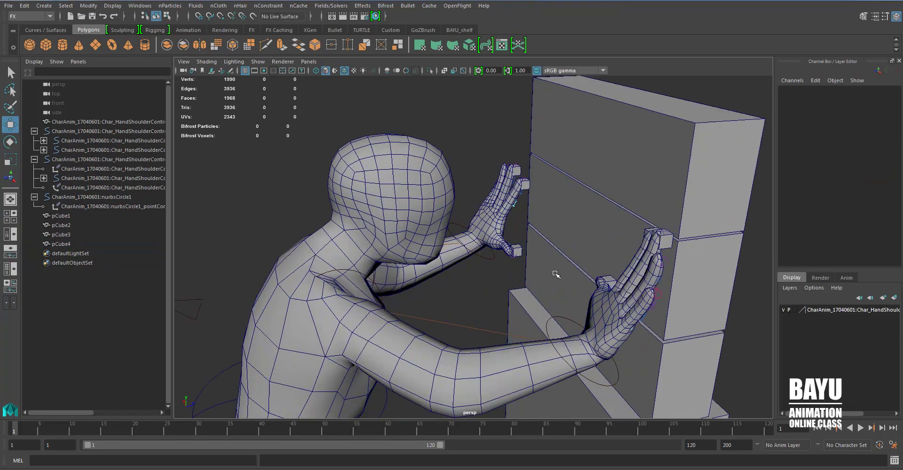
left_click(521, 172)
left_click_drag(521, 172, 529, 275, "alt")
scroll(511, 235, "up", 4)
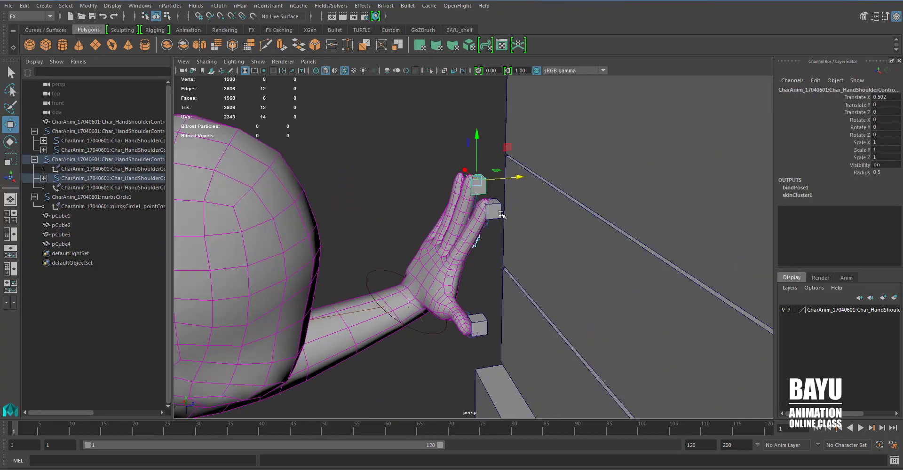
left_click(500, 215, "shift")
left_click(491, 326, "shift")
scroll(490, 326, "down", 5)
mouse_move(491, 326)
left_mouse_down("alt")
mouse_move(429, 254)
mouse_move(446, 272)
mouse_move(546, 234)
left_mouse_up("alt")
scroll(430, 254, "up", 5)
Step: Add pCube6 and the remaining hand cubes, and make all six passive rigid bodies
left_click(493, 255, "shift")
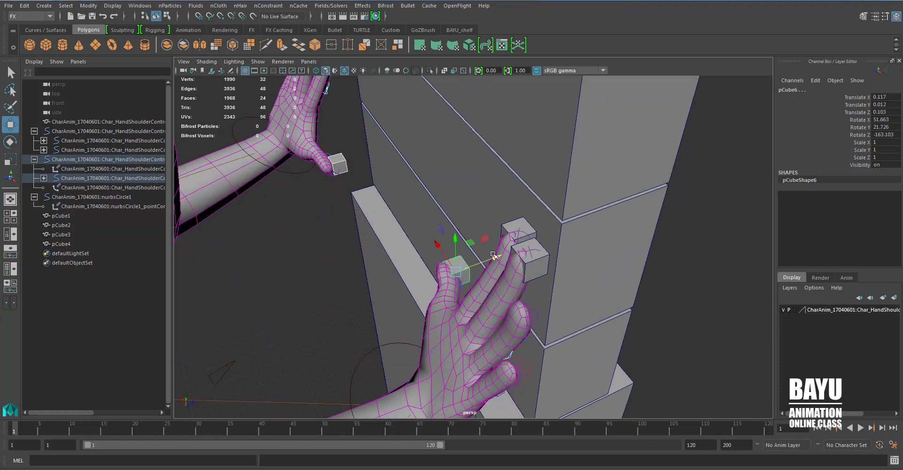
left_click(518, 220, "shift")
left_click(546, 256, "shift")
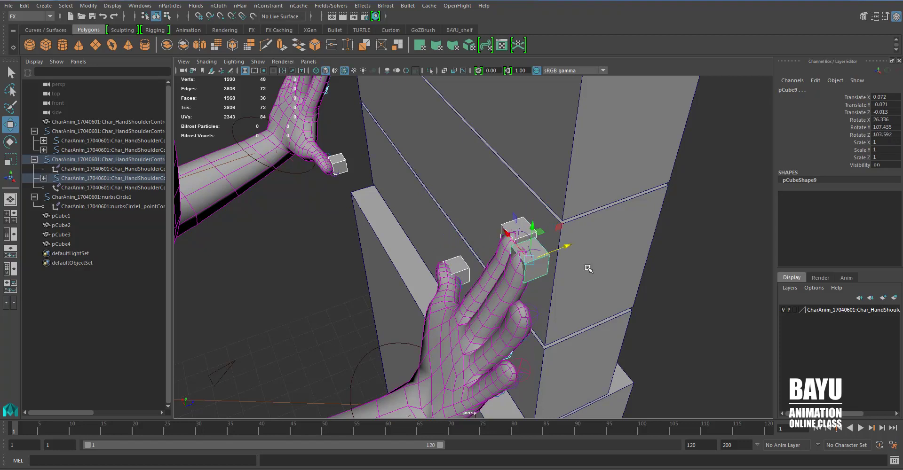
left_click_drag(566, 292, 543, 313, "alt")
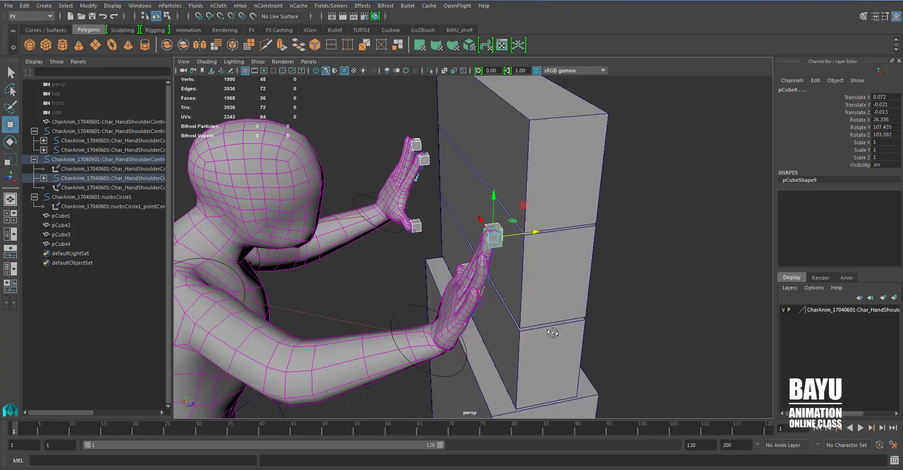
left_click(332, 6)
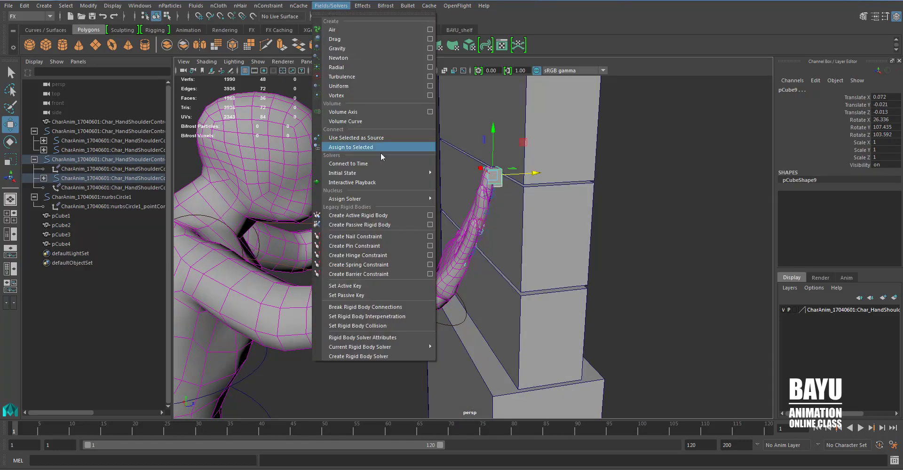
left_click(366, 225)
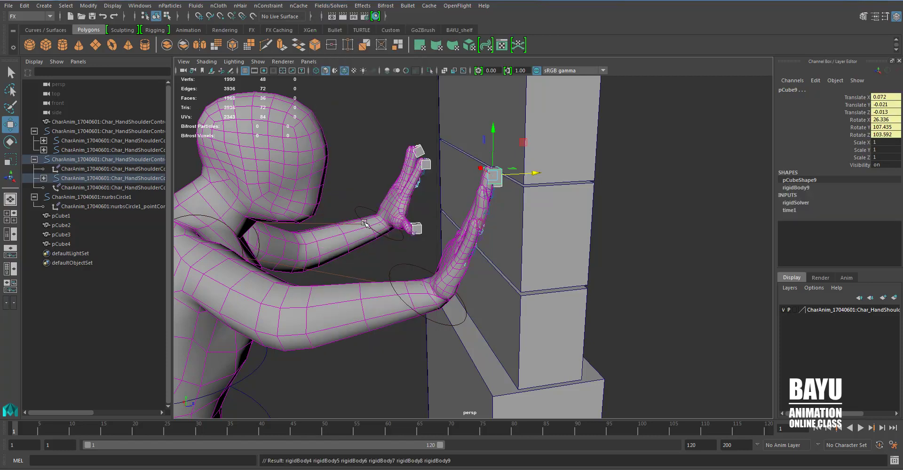
Step: Orbit to a side-on view and select the character's body control
scroll(365, 224, "down", 5)
left_click_drag(366, 225, 478, 281, "alt")
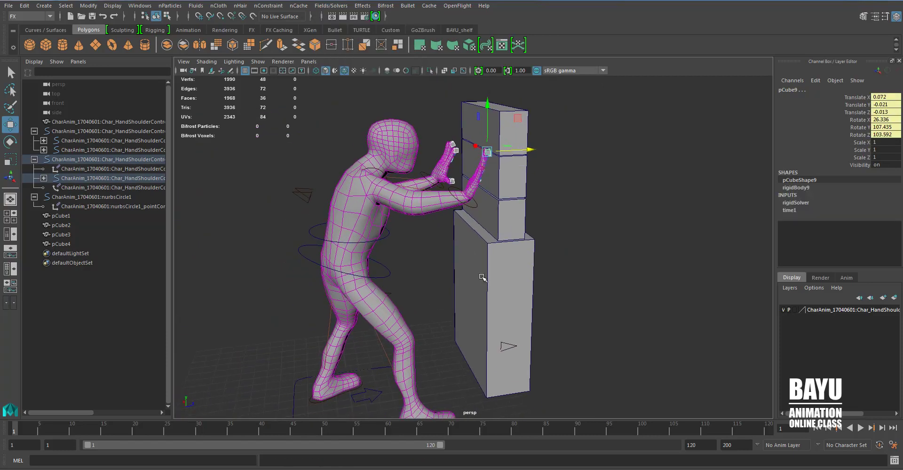
left_click_drag(571, 303, 623, 331, "alt")
left_click(432, 292)
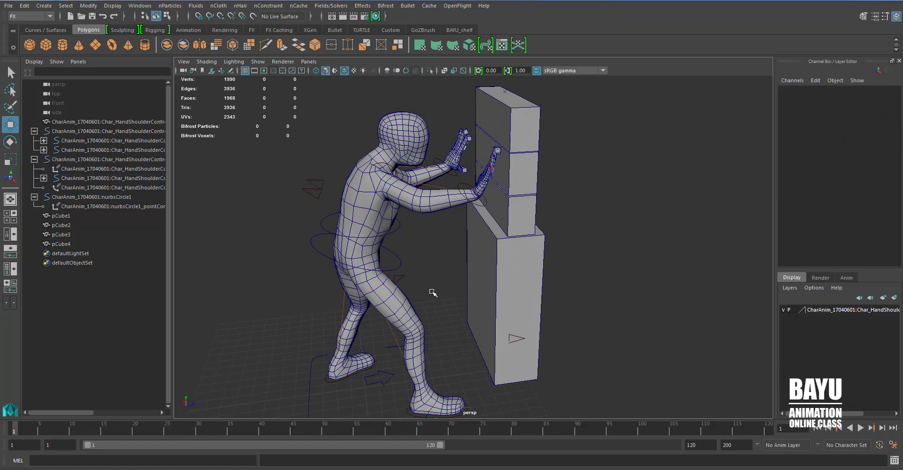
left_click(402, 265)
left_click_drag(402, 264, 391, 350, "alt")
Step: Key the body control's Translate Z at -0.362 on frame 20
left_click(133, 435)
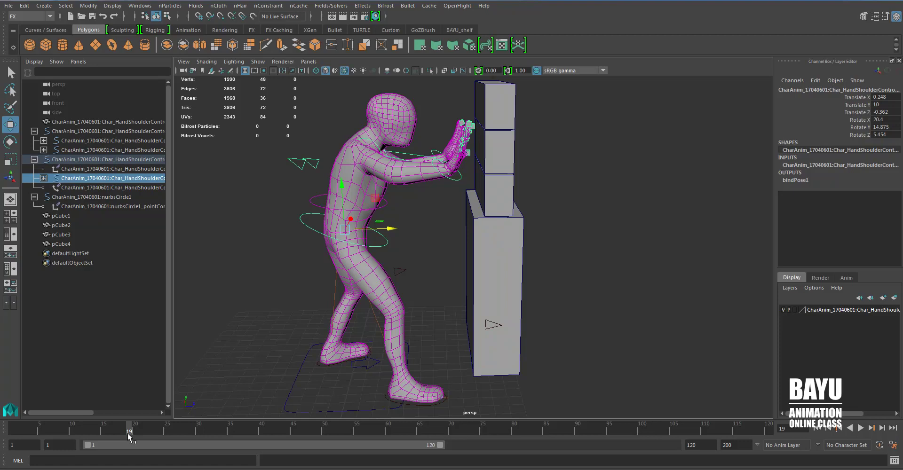
left_click_drag(128, 433, 136, 435)
left_click_drag(530, 257, 522, 245, "alt")
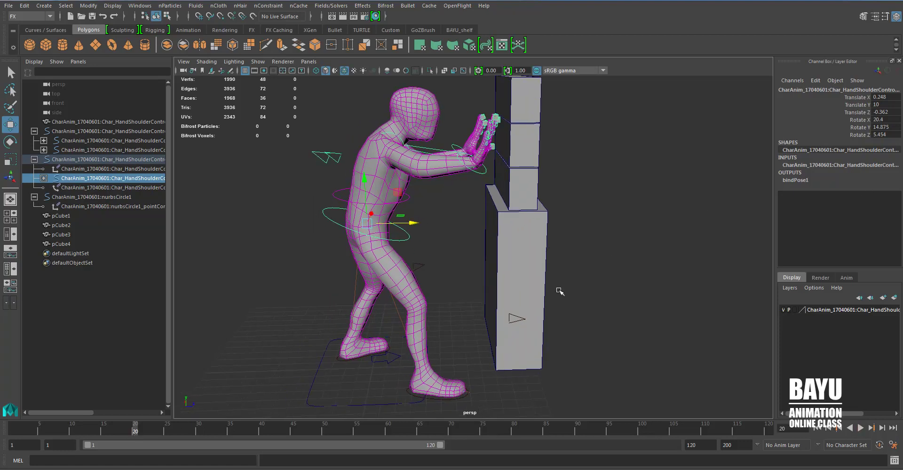
left_click_drag(448, 250, 450, 255, "alt")
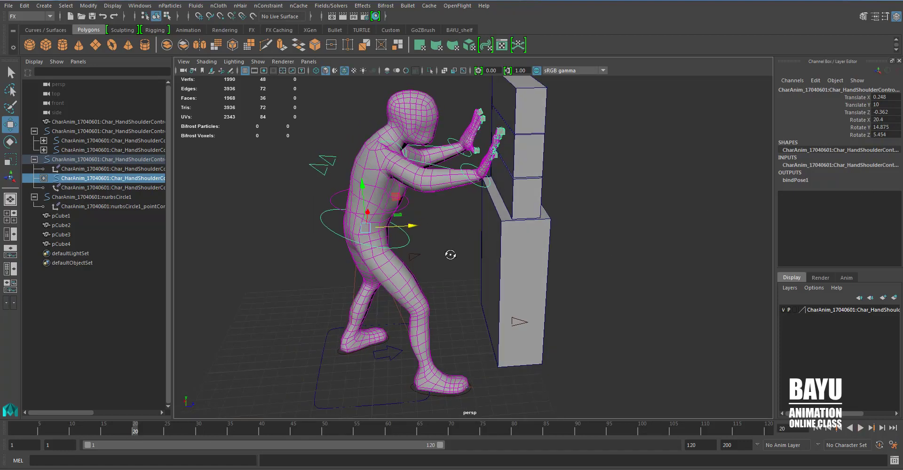
left_click(857, 112)
right_click(857, 112)
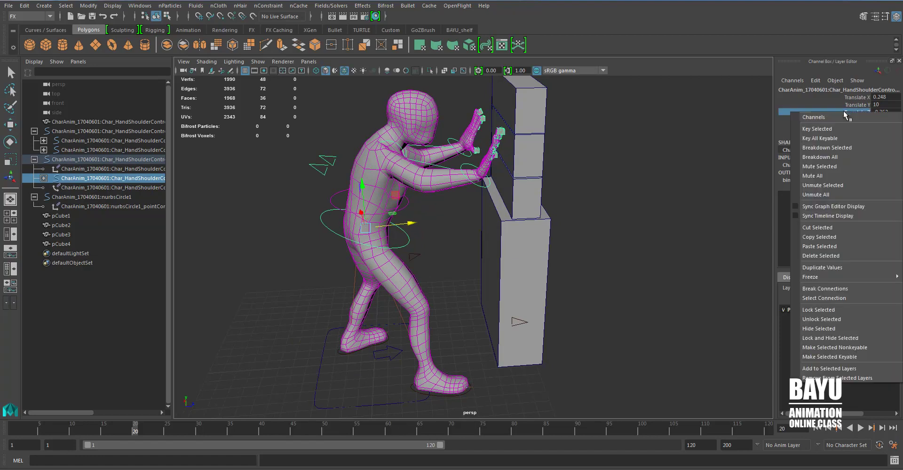
left_click(827, 126)
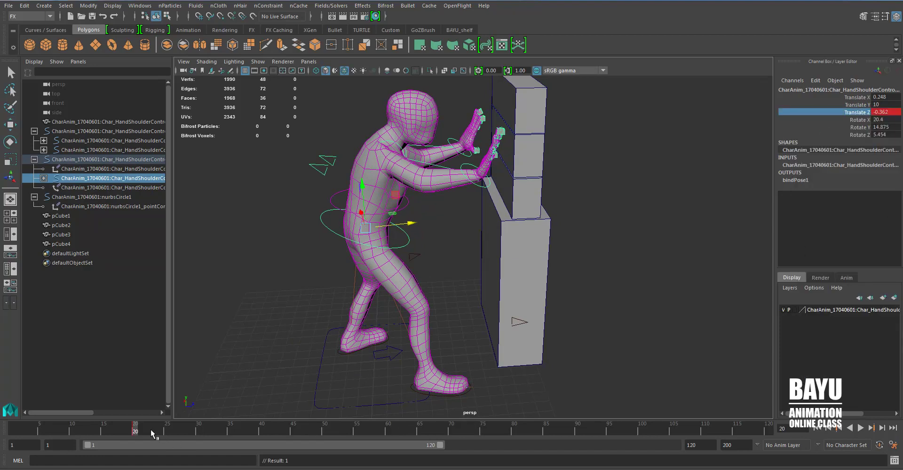
Step: At frame 35, push the body forward into the boxes and key Translate Z at 2.552
left_click_drag(149, 431, 231, 442)
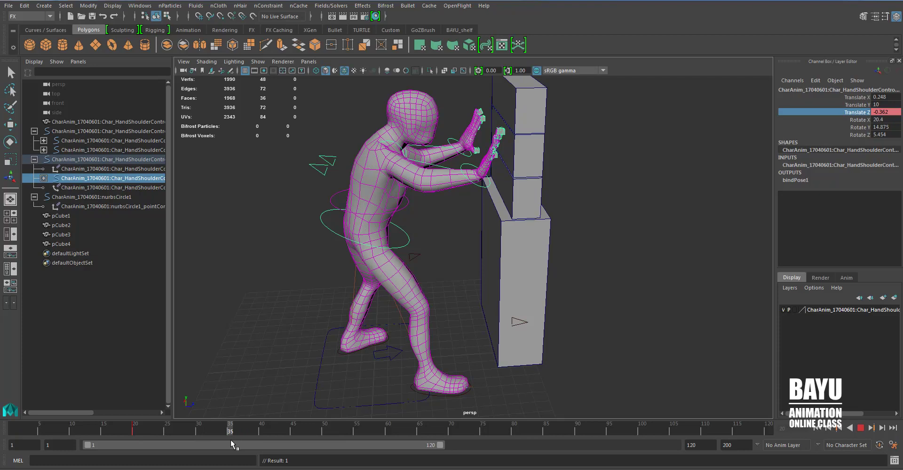
mouse_move(419, 256)
left_mouse_down("alt")
mouse_move(424, 218)
mouse_move(396, 215)
mouse_move(438, 229)
left_mouse_up("alt")
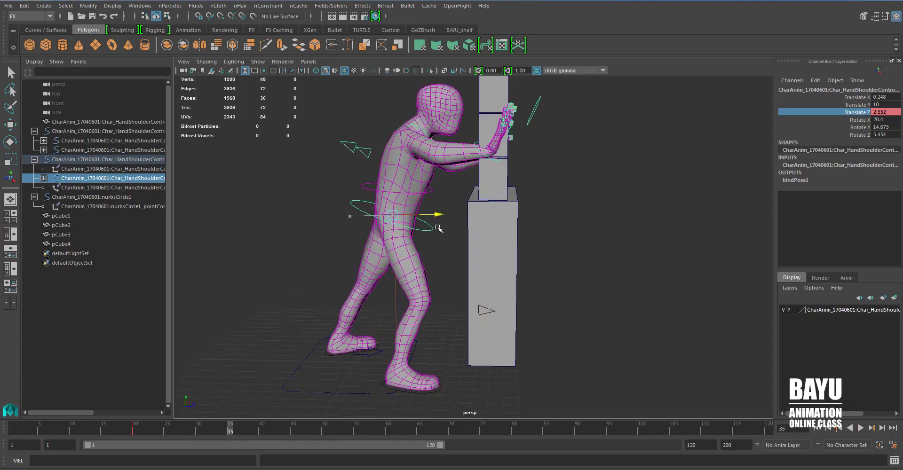
right_click(861, 115)
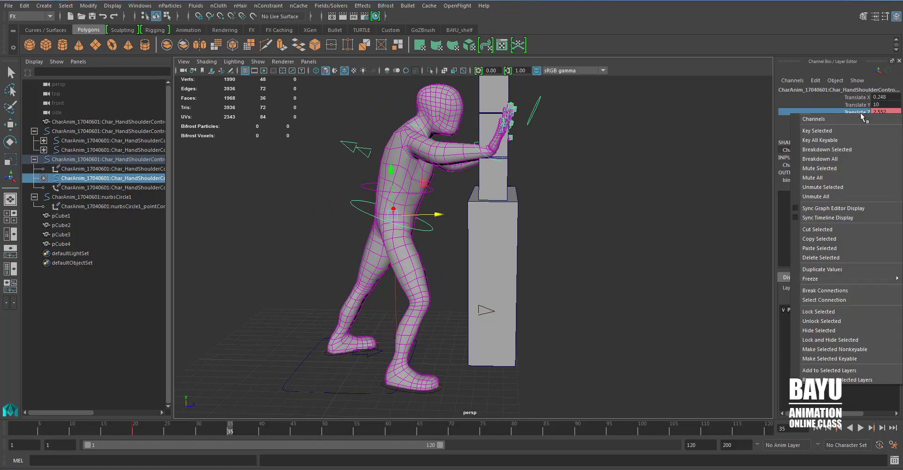
left_click(829, 135)
left_click_drag(638, 272, 649, 278, "alt")
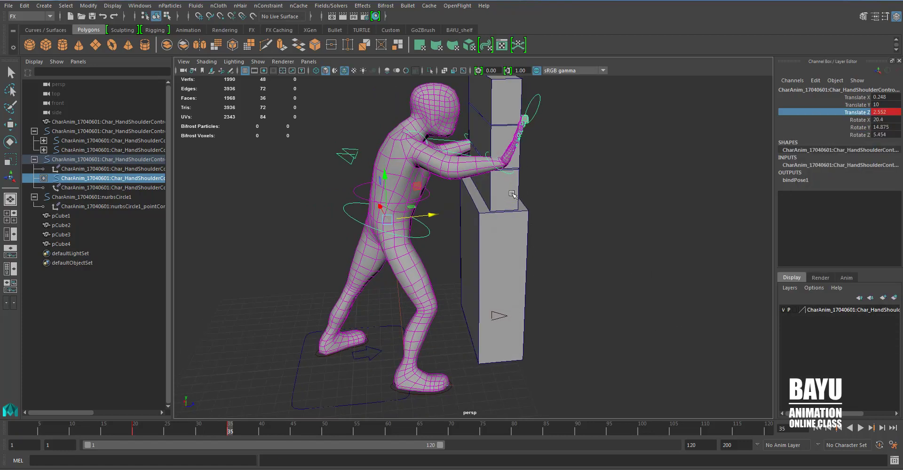
left_click(601, 190)
left_click(520, 188)
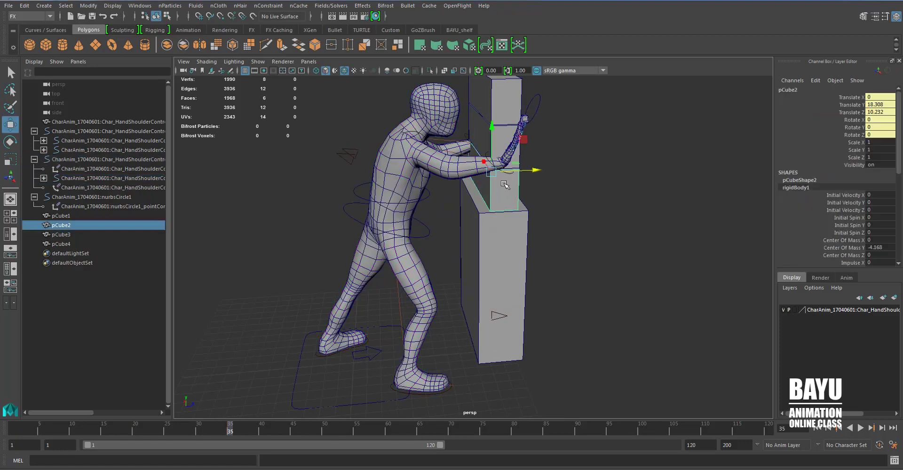
left_click(474, 115, "shift")
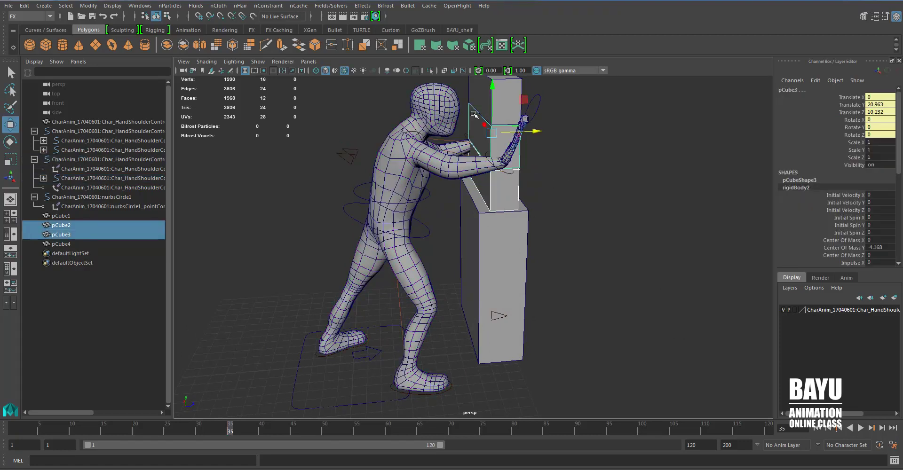
left_click(474, 87, "shift")
scroll(585, 164, "up", 1)
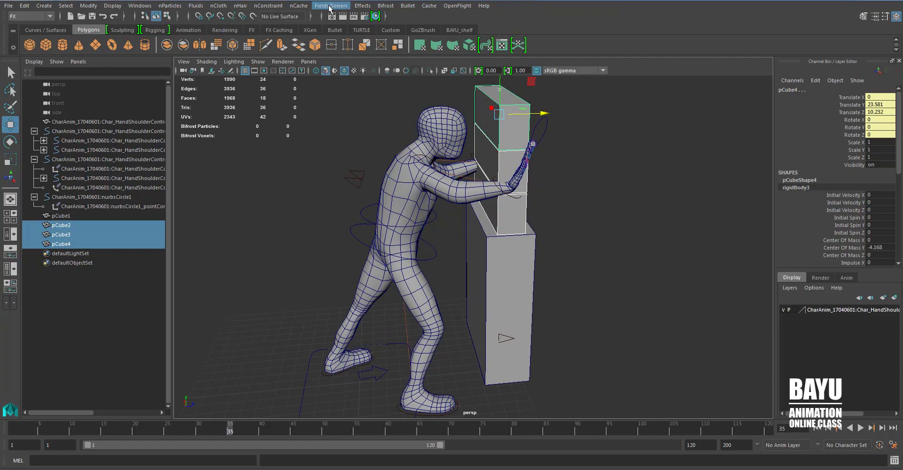
left_click(331, 5)
left_click(376, 217)
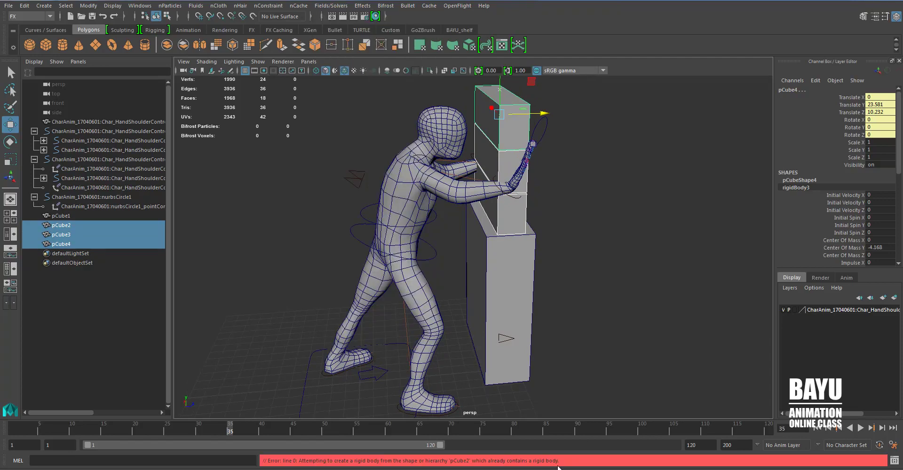
left_click(620, 392)
mouse_move(703, 377)
left_mouse_down("alt")
mouse_move(614, 355)
mouse_move(632, 362)
left_mouse_up("alt")
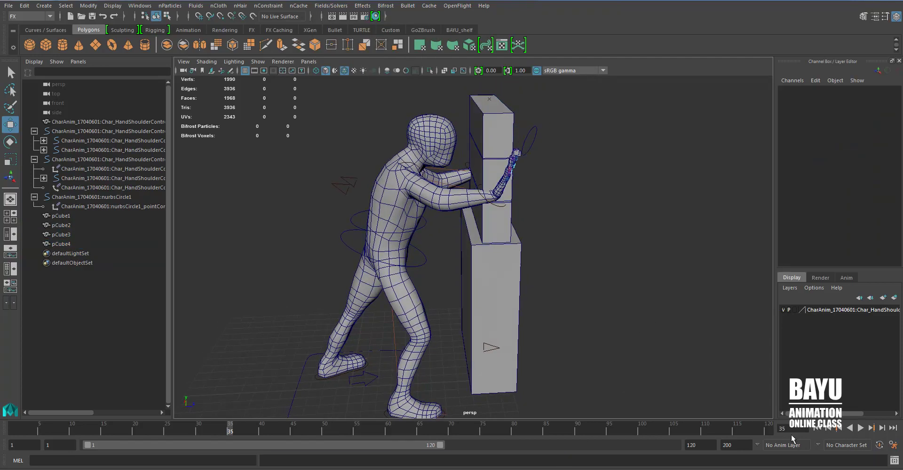
Step: Return to frame 1 and switch the view to wireframe
left_click(816, 429)
mouse_move(708, 355)
left_mouse_down("alt")
mouse_move(649, 367)
mouse_move(656, 377)
left_mouse_up("alt")
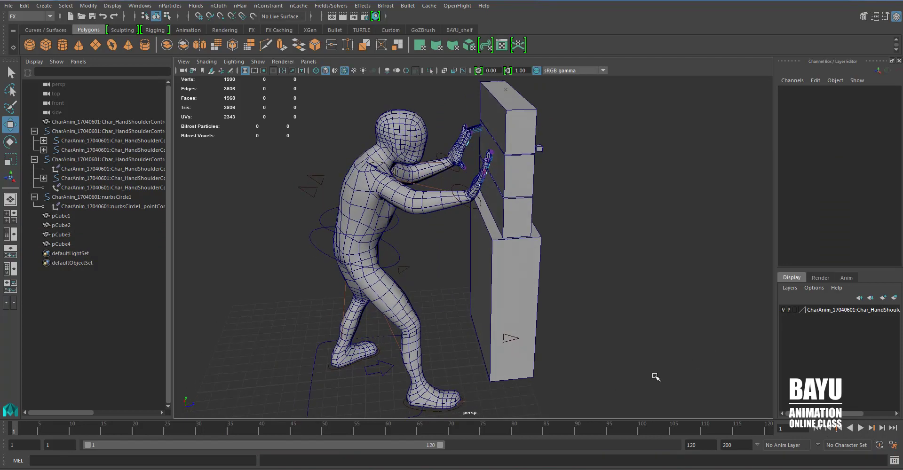
left_click_drag(563, 212, 549, 253, "alt")
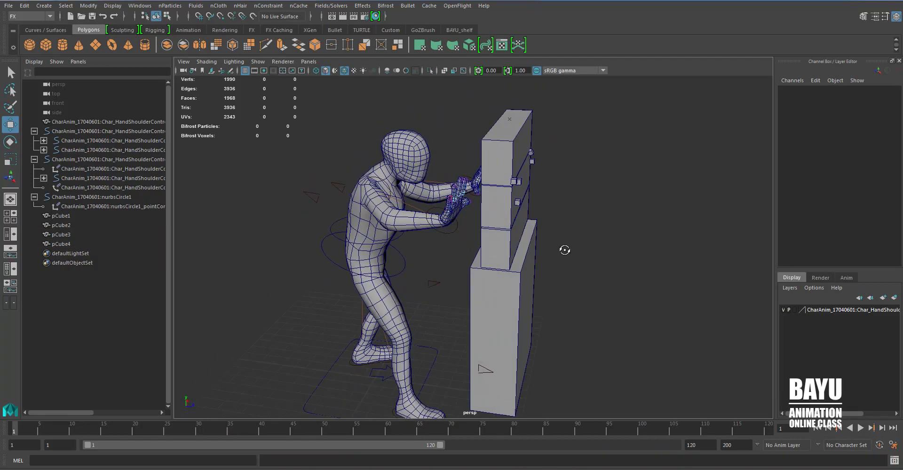
left_click(487, 187)
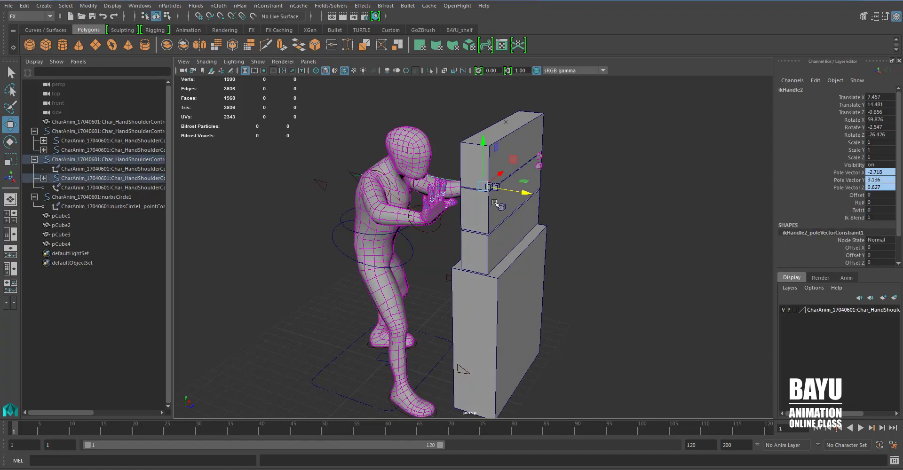
scroll(572, 256, "up", 3)
left_click(618, 217)
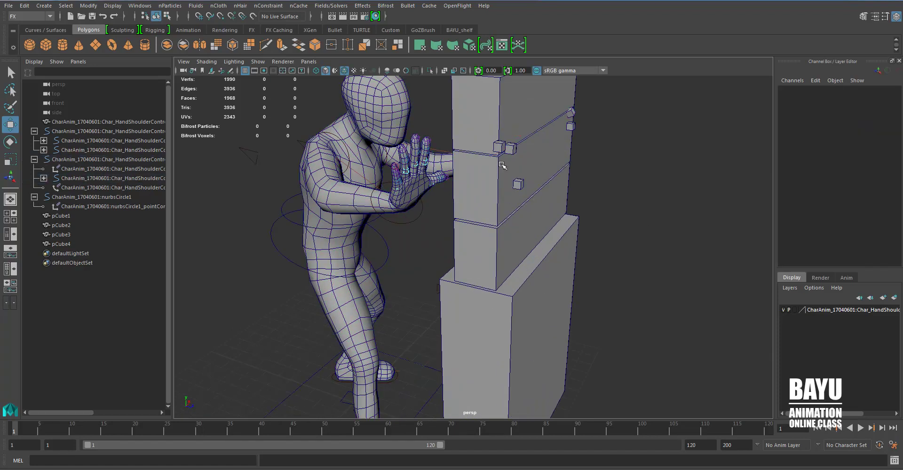
key("4")
Step: Select the small hand cubes and slide them along X onto the fingertips
mouse_move(523, 164)
left_mouse_down("alt")
mouse_move(549, 202)
mouse_move(571, 204)
mouse_move(567, 211)
mouse_move(571, 167)
mouse_move(581, 187)
left_mouse_up("alt")
left_click(559, 115)
left_click(524, 198)
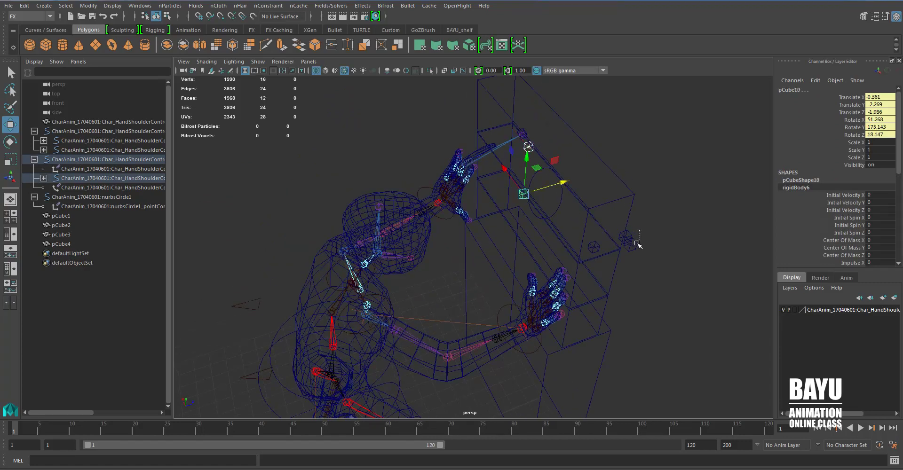
left_click_drag(638, 243, 619, 257)
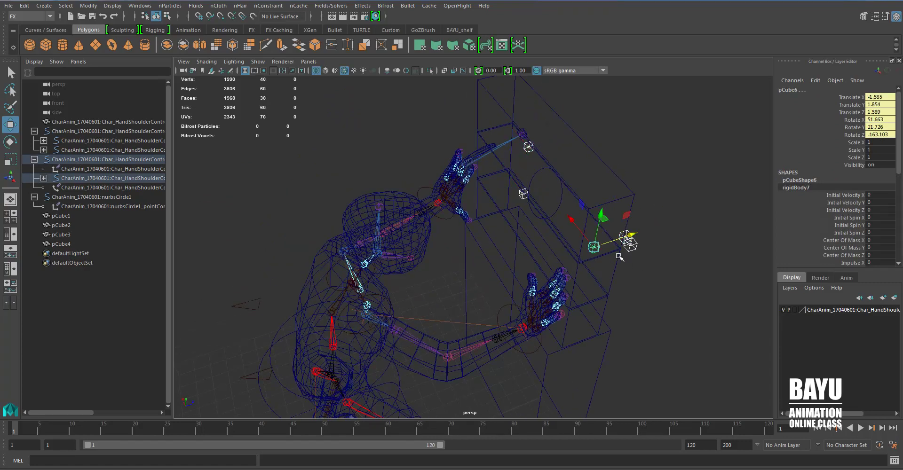
left_click_drag(536, 148, 549, 211, "alt")
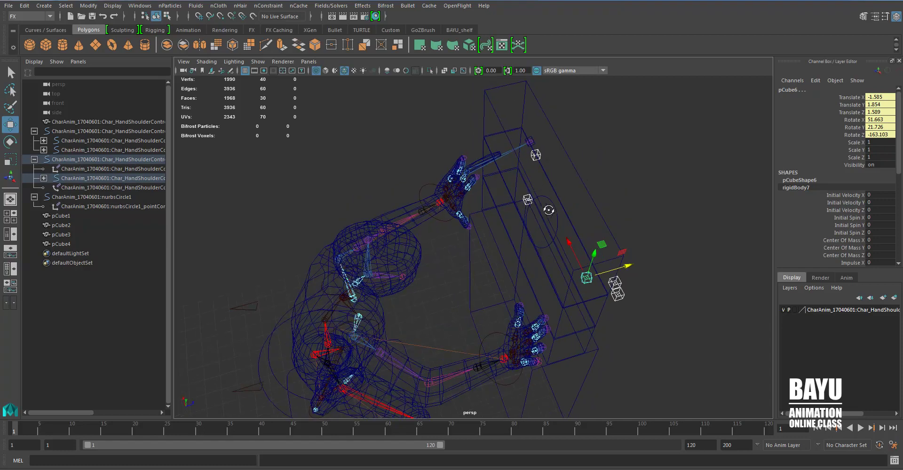
left_click(531, 137)
left_click_drag(572, 135, 513, 155)
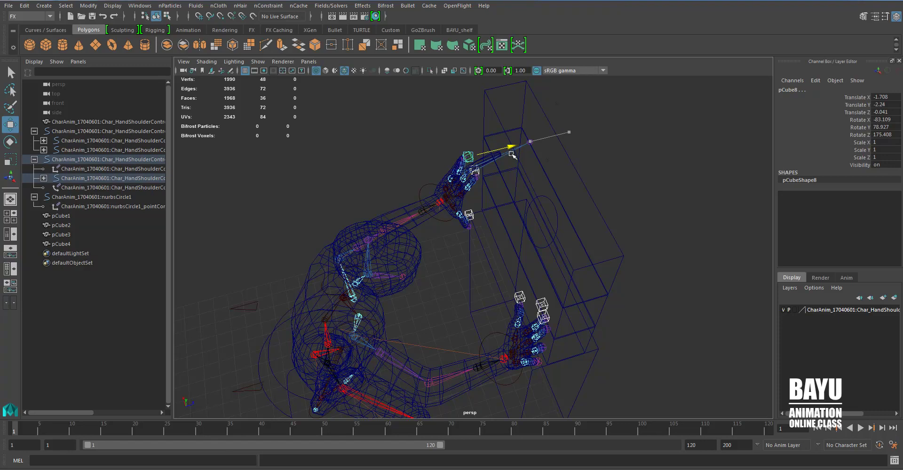
mouse_move(685, 298)
left_mouse_down("alt")
mouse_move(649, 262)
mouse_move(623, 302)
mouse_move(655, 307)
left_mouse_up("alt")
left_click(639, 282)
Step: Shade the view, play then stop the simulation, rewind to frame 1, and select the hand control
key("5")
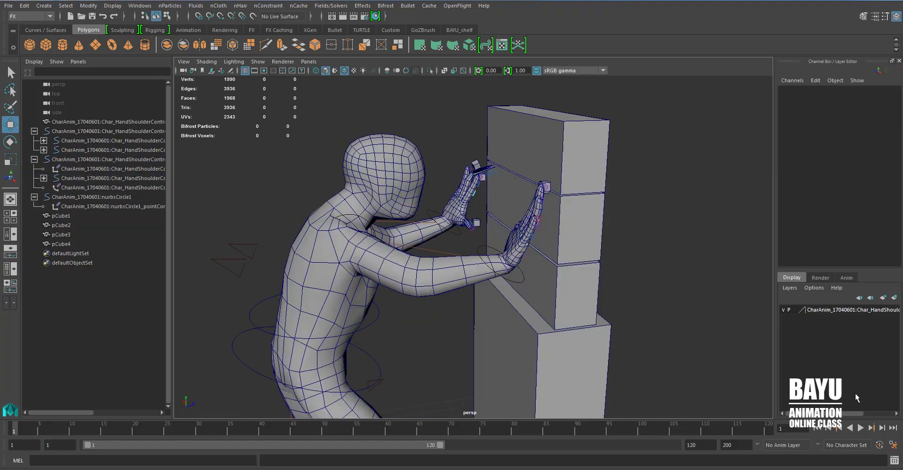
left_click(861, 428)
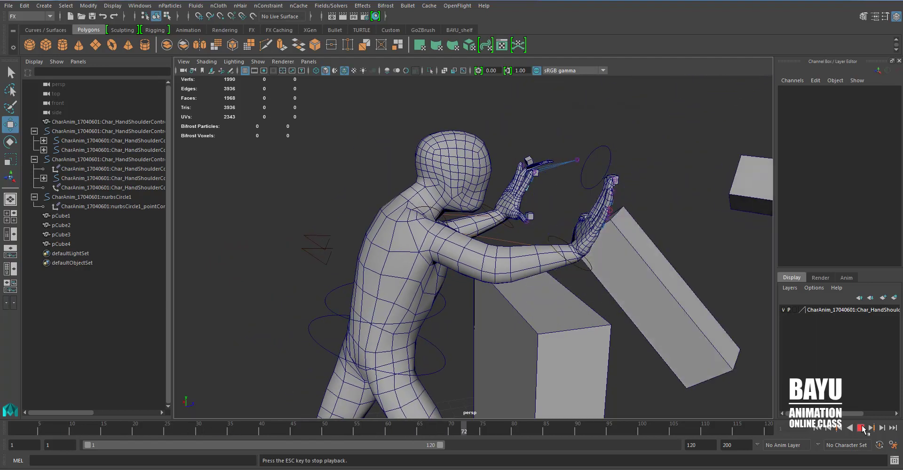
left_click(861, 427)
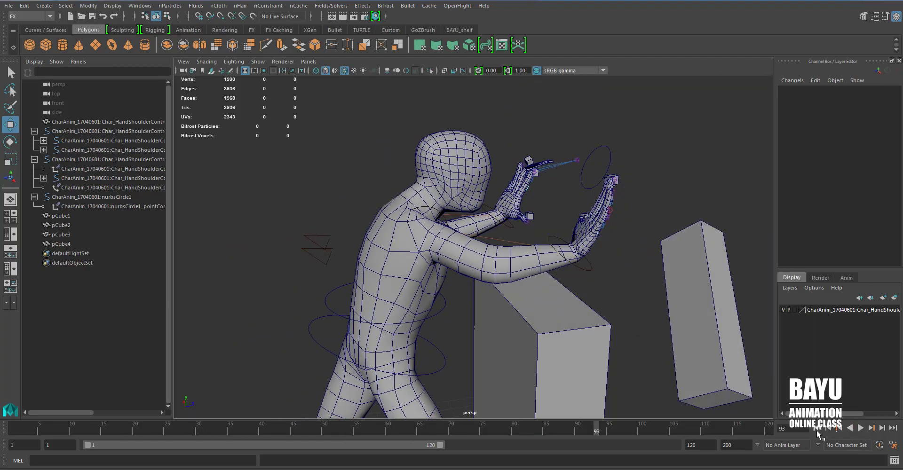
left_click(818, 430)
left_click_drag(611, 228, 591, 258, "alt")
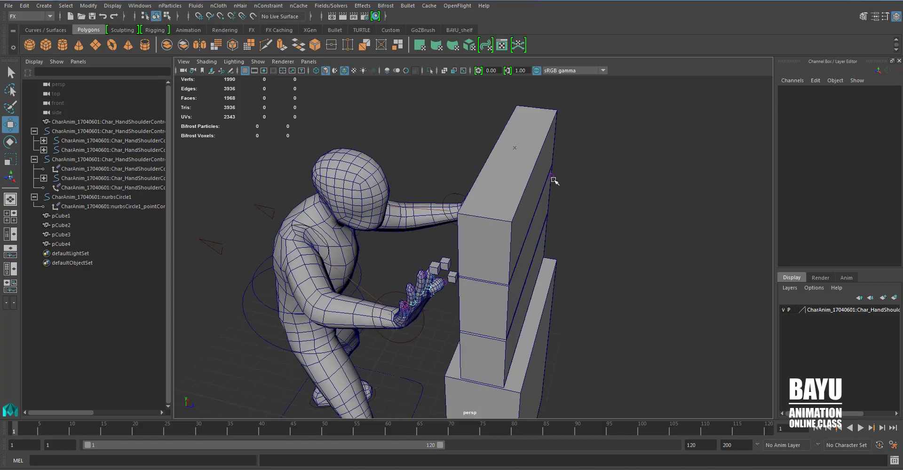
left_click(554, 179)
mouse_move(554, 179)
left_mouse_down("alt")
mouse_move(575, 162)
mouse_move(518, 183)
mouse_move(624, 230)
mouse_move(490, 209)
left_mouse_up("alt")
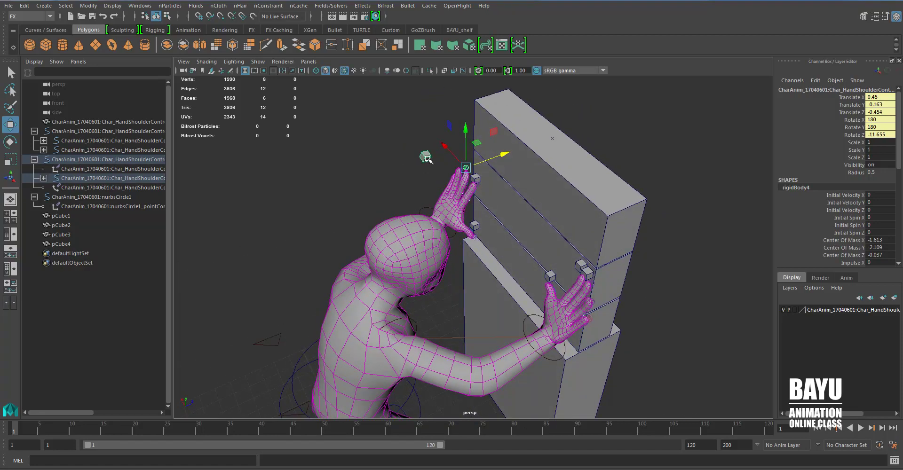
Step: Move fingertip cube pCube8 against the stacked box's surface
left_click(426, 158)
mouse_move(426, 158)
left_mouse_down("alt")
mouse_move(525, 166)
mouse_move(522, 189)
mouse_move(601, 192)
left_mouse_up("alt")
left_click_drag(475, 166, 429, 187, "alt")
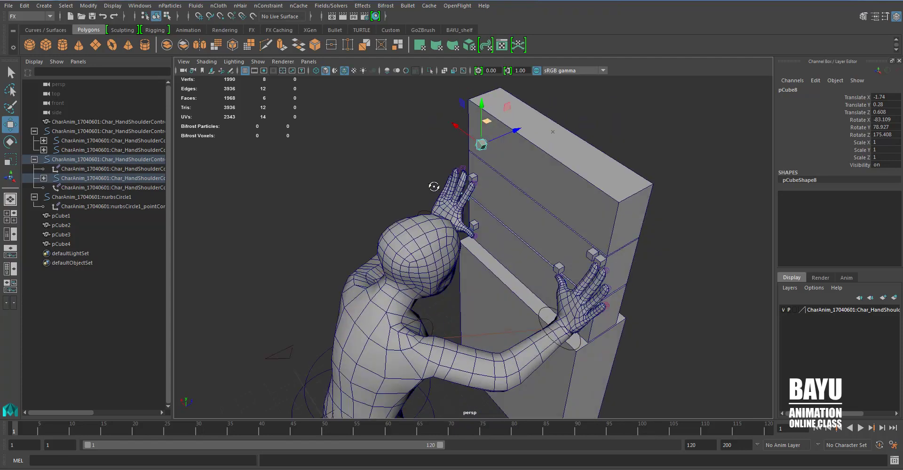
mouse_move(501, 113)
left_mouse_down()
mouse_move(515, 137)
mouse_move(486, 189)
mouse_move(450, 218)
left_mouse_up()
Step: Slide pCube7 along X toward the fingers (0.154, -0.33, -0.545) and deselect it
left_click(484, 188)
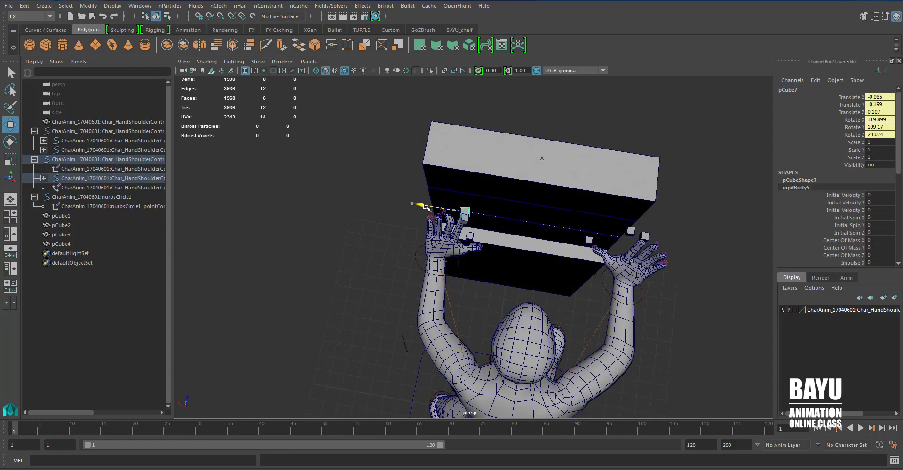
mouse_move(456, 235)
left_mouse_down("alt")
mouse_move(429, 183)
mouse_move(405, 180)
mouse_move(466, 203)
left_mouse_up("alt")
mouse_move(630, 248)
left_mouse_down("alt")
mouse_move(637, 316)
mouse_move(580, 328)
left_mouse_up("alt")
left_click(636, 315)
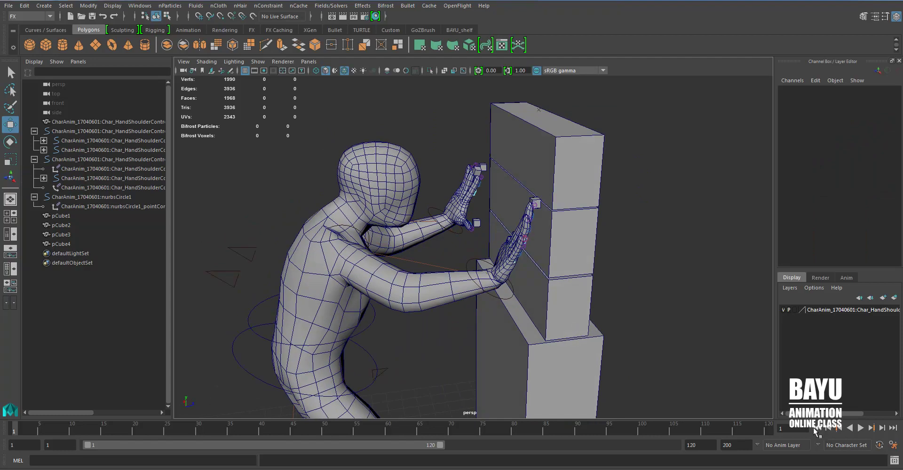
Step: Play the simulation, stop and rewind to frame 1, then play it again
left_click(861, 427)
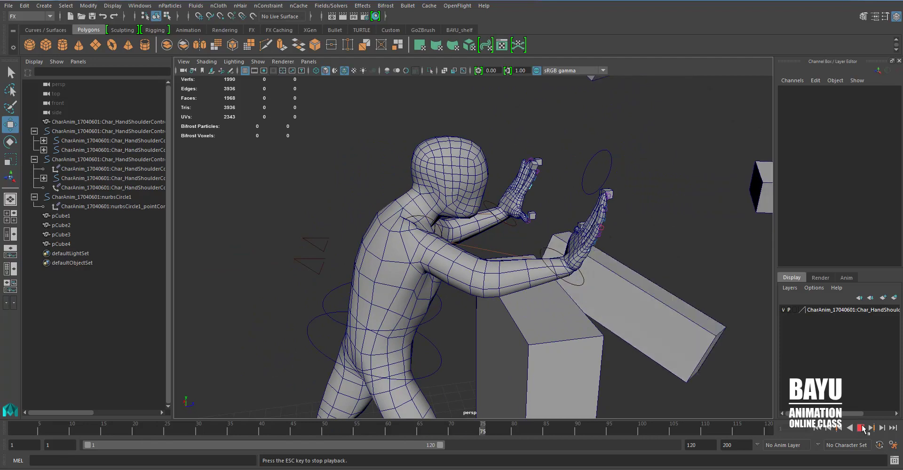
left_click(860, 428)
left_click(818, 428)
mouse_move(633, 343)
left_mouse_down("alt")
mouse_move(620, 350)
mouse_move(641, 354)
left_mouse_up("alt")
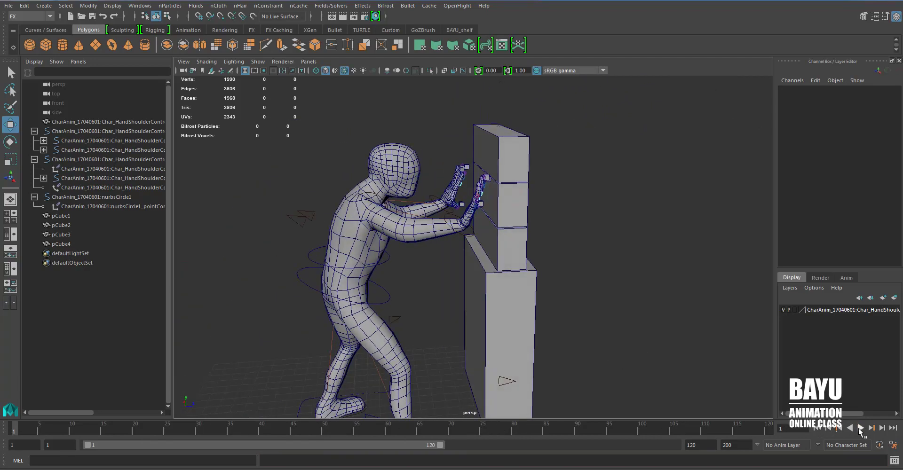
left_click(861, 428)
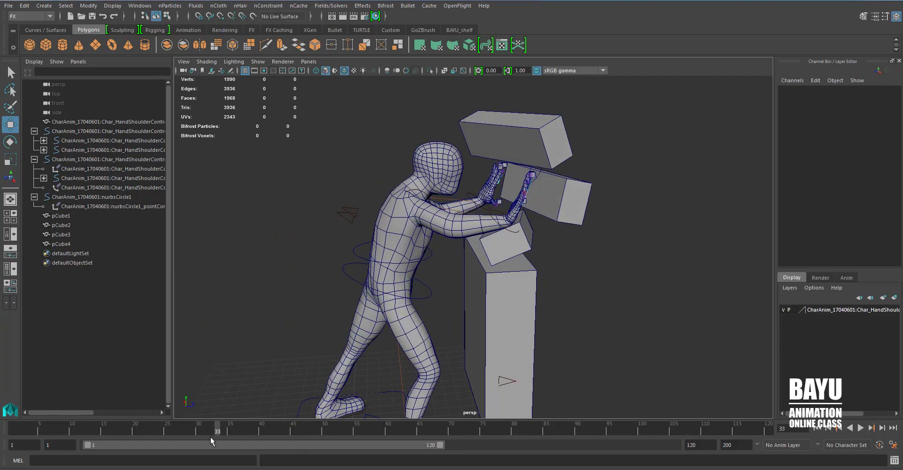
Step: At frame 35, add a magnitude-25 gravity field to the boxes pCube4, pCube3 and pCube2
left_click(229, 431)
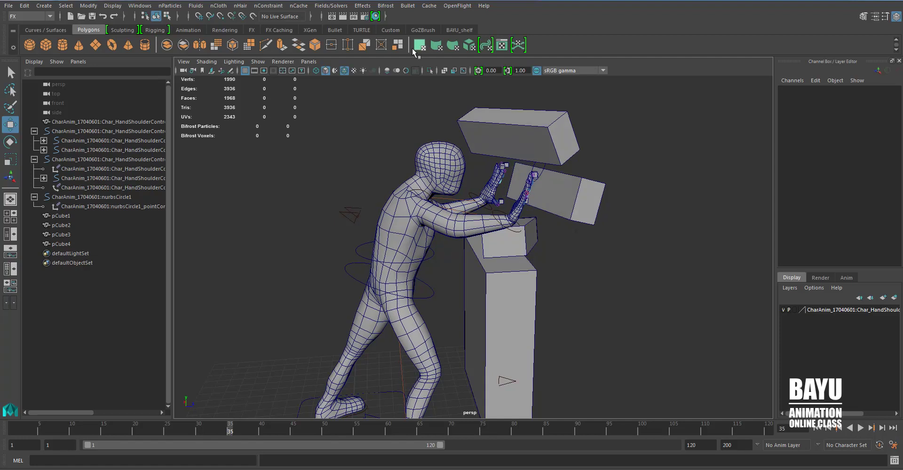
left_click(564, 138)
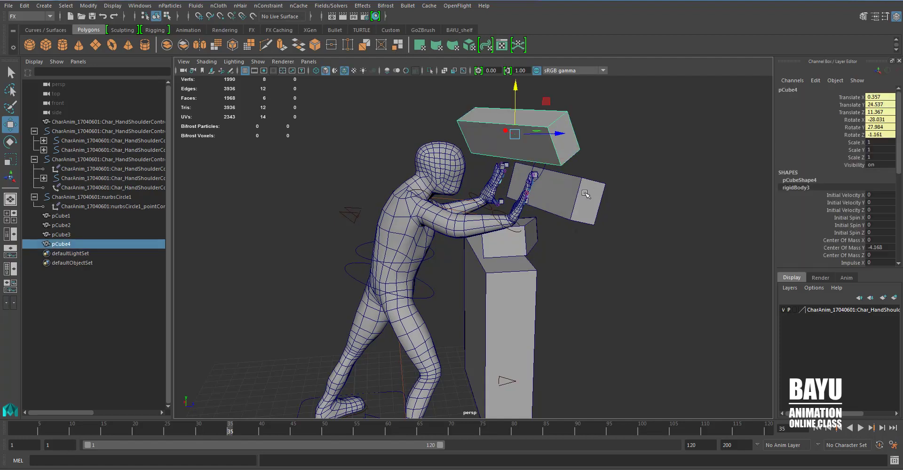
left_click(560, 214, "shift")
left_click(529, 246, "shift")
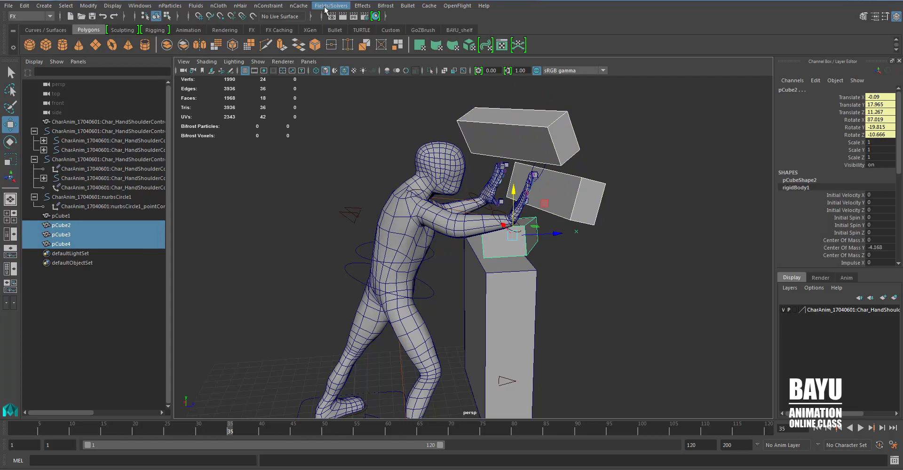
left_click(331, 6)
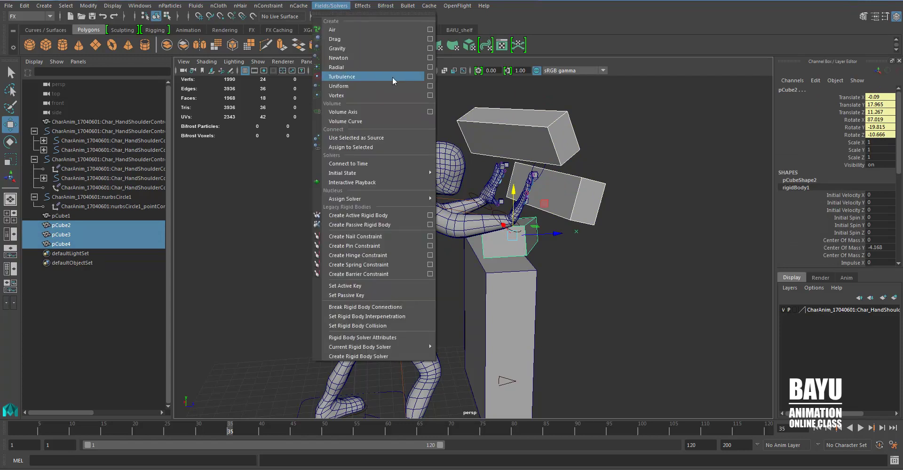
left_click(430, 49)
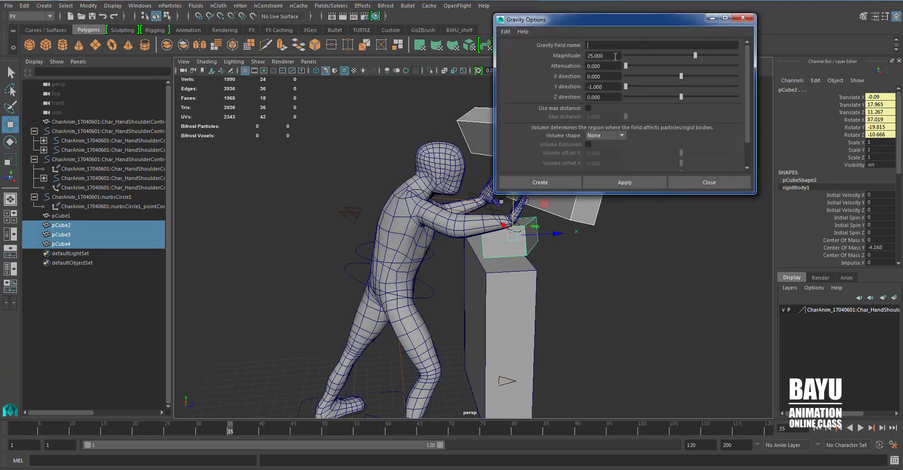
left_click(546, 182)
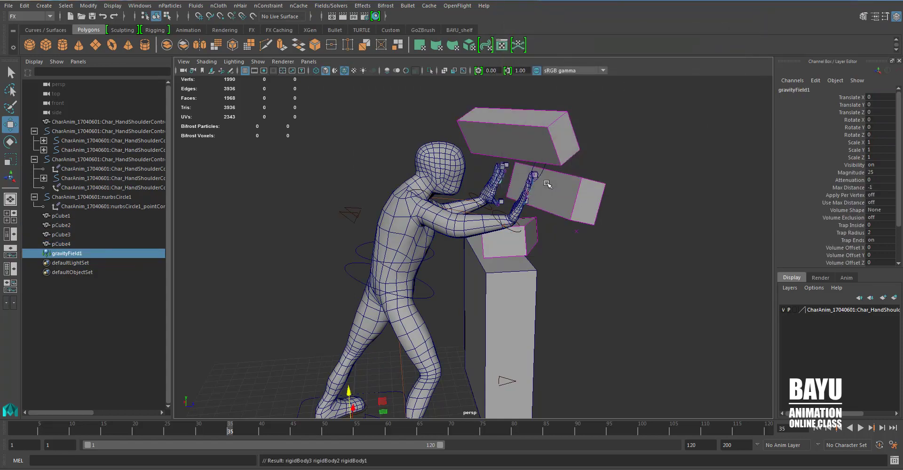
type("0")
Step: Set the gravity field's Magnitude to 0 and key it on frame 35
key("Return")
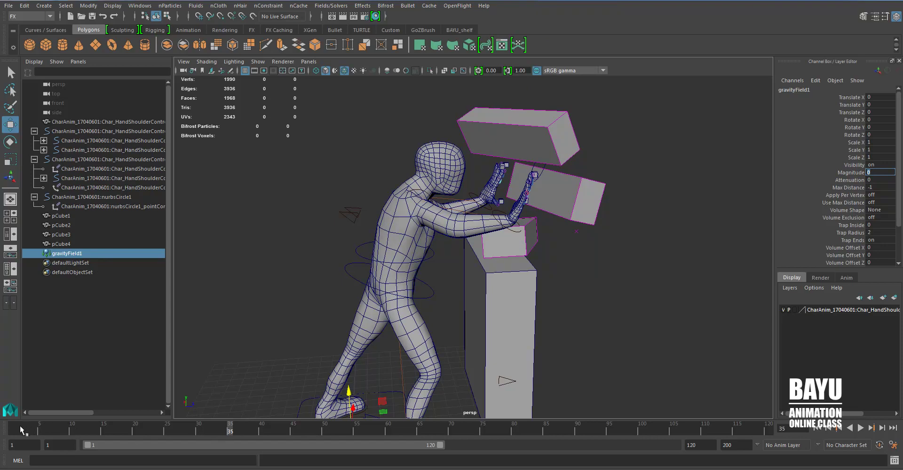
left_click(851, 172)
right_click(791, 172)
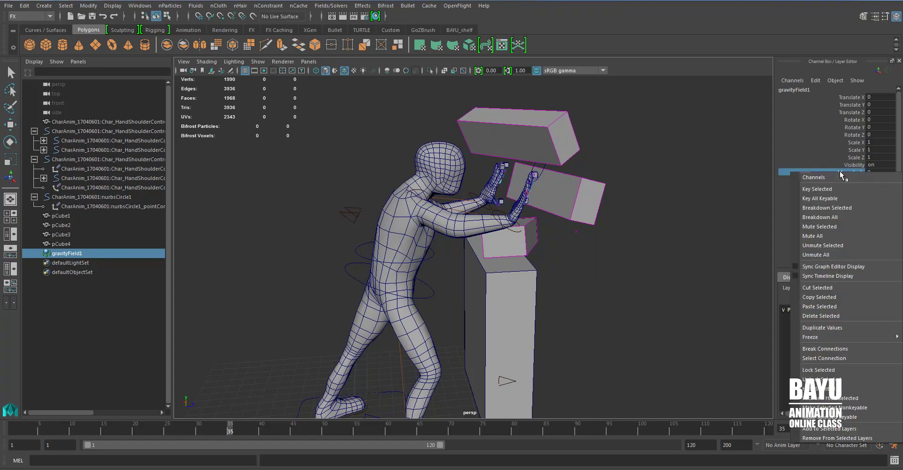
left_click(809, 190)
Step: Key Magnitude at 25 on frame 37, then rewind to frame 1
left_click_drag(231, 431, 242, 428)
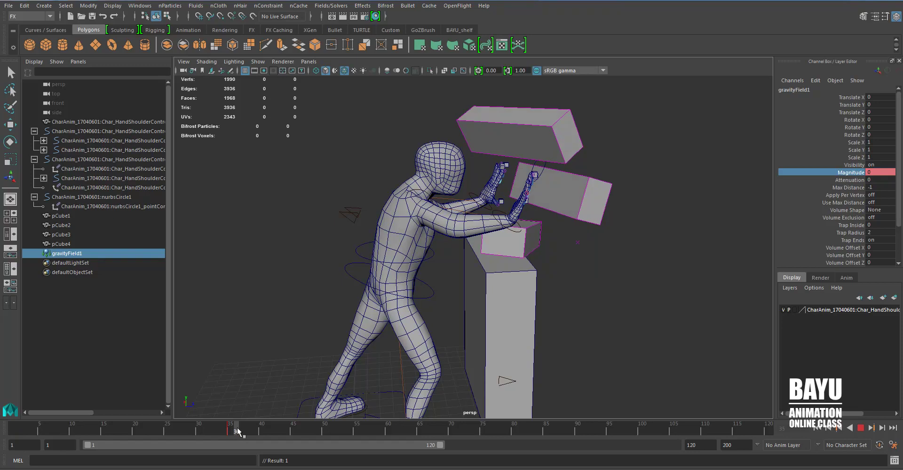
double_click(878, 173)
type("25")
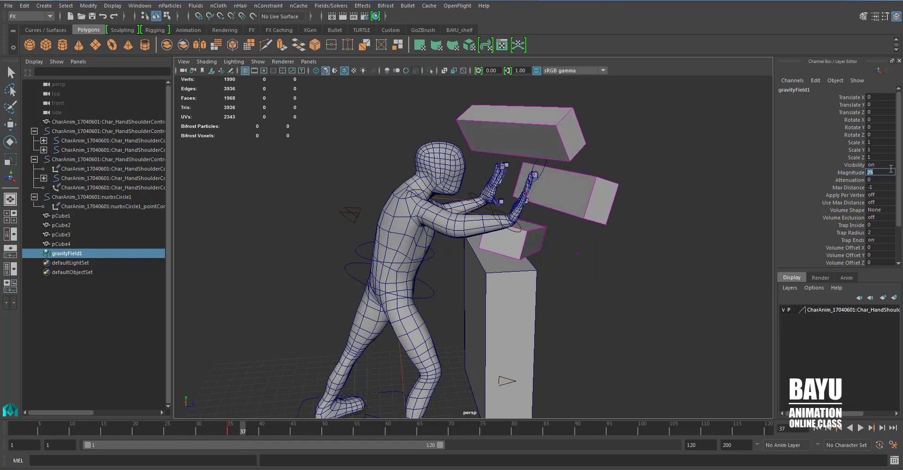
left_click(846, 173)
right_click(847, 173)
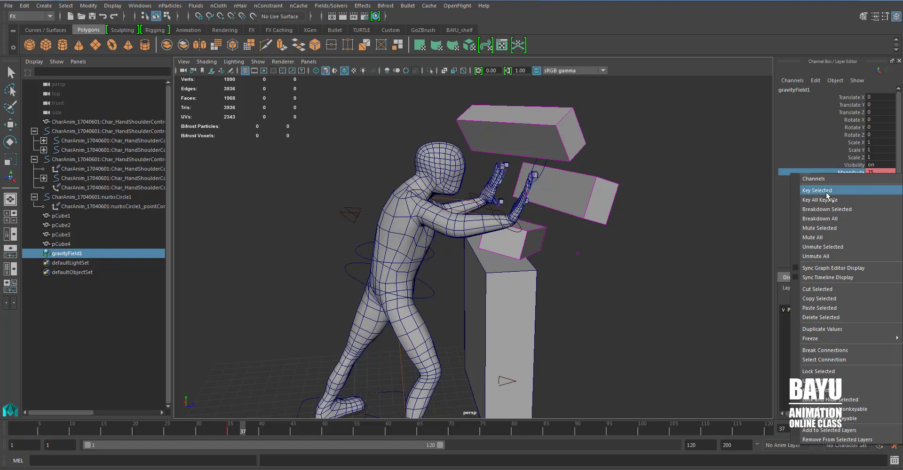
left_click(828, 193)
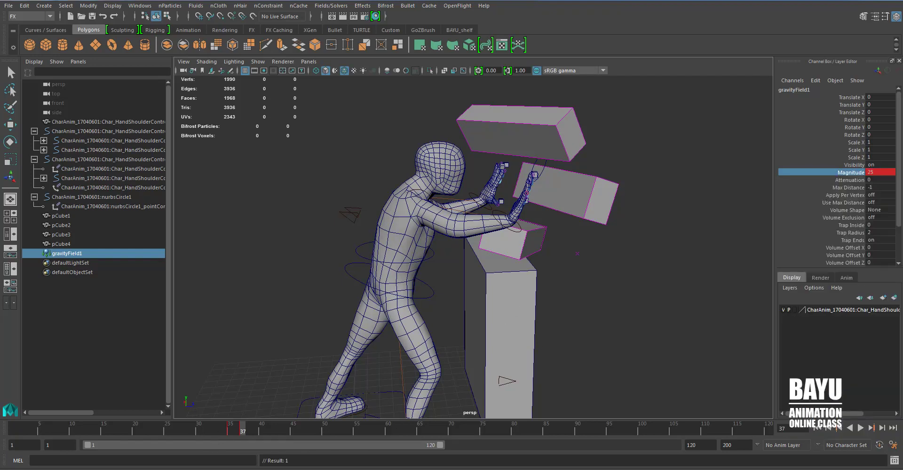
left_click(819, 429)
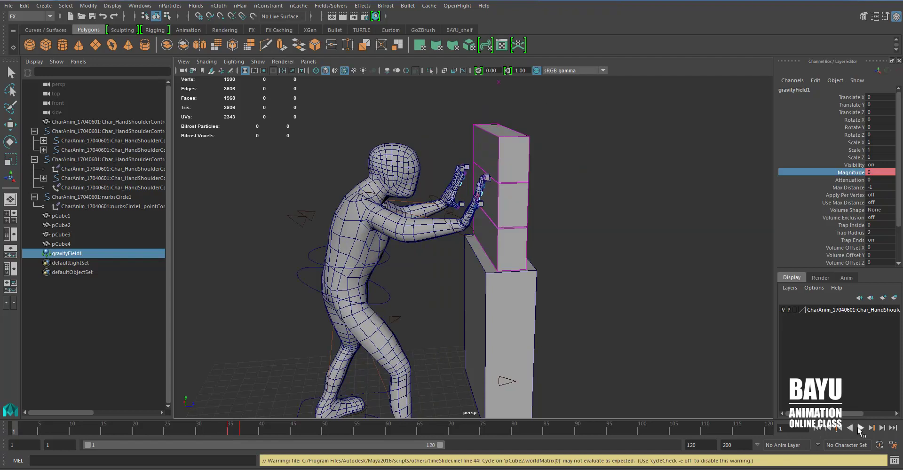
left_click(860, 428)
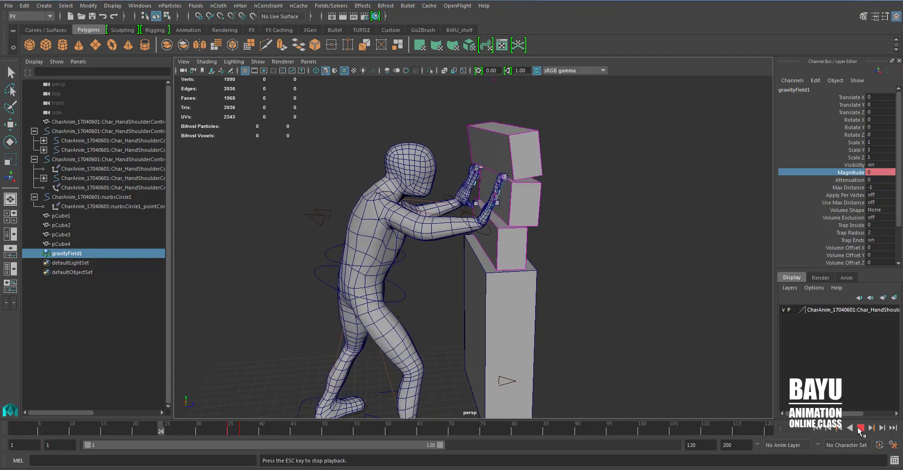
left_click(860, 428)
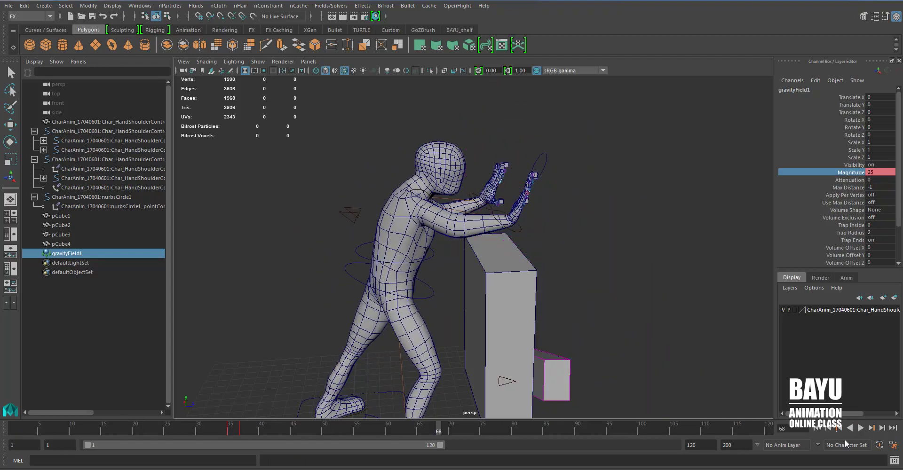
left_click(817, 429)
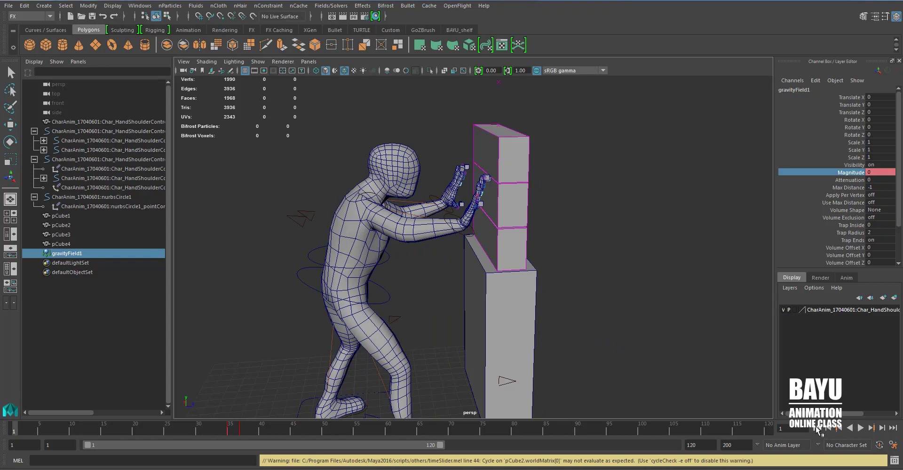
left_click(817, 469)
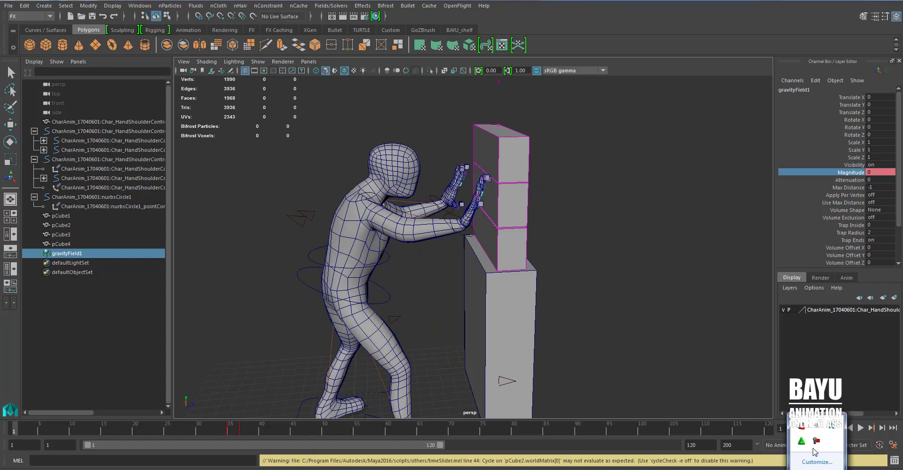